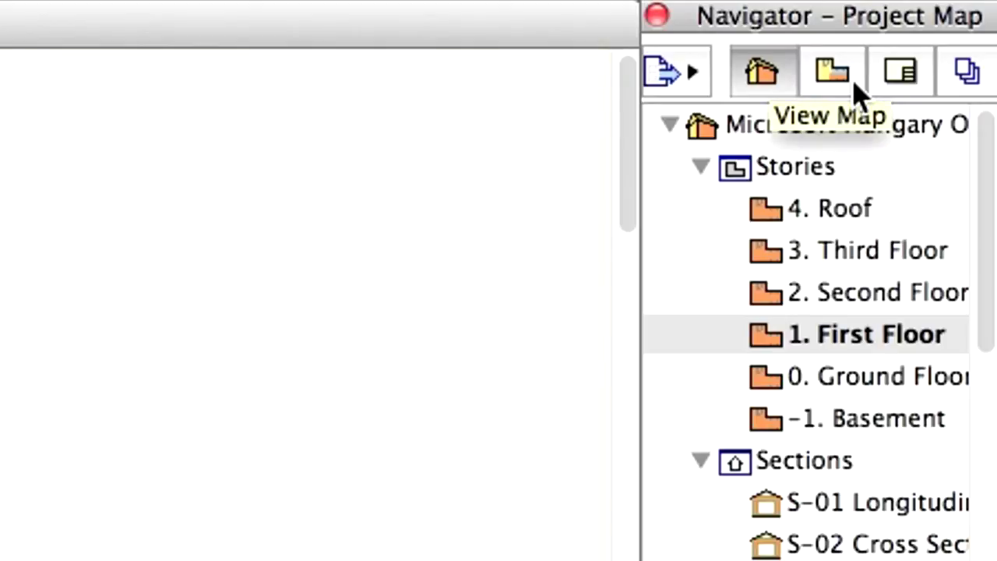
Open the Chapter 2.01 ground floor view from the View Map.
{"action": "left_click", "coordinate": [857, 91]}
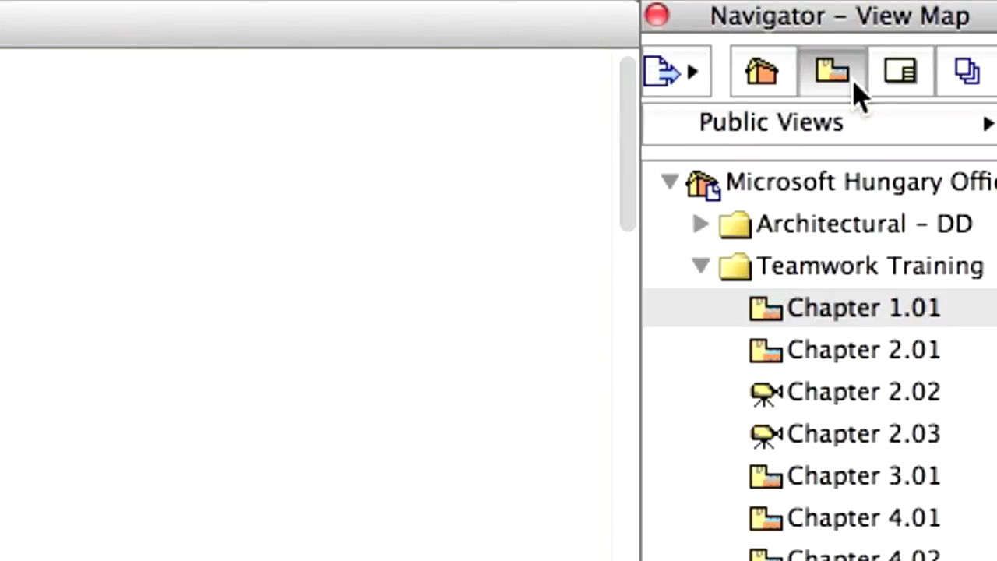
{"action": "left_click", "coordinate": [793, 352]}
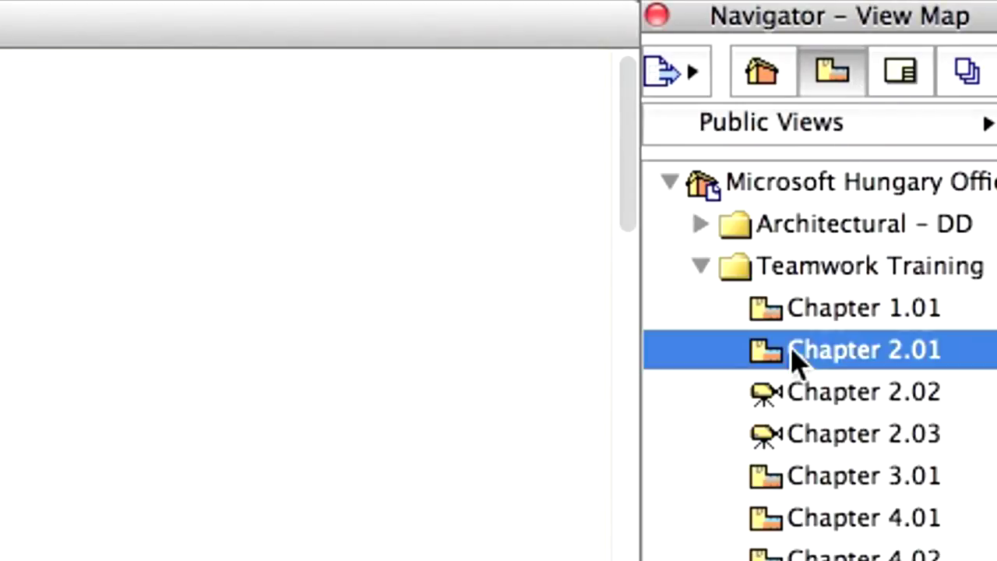
{"action": "double_click", "coordinate": [841, 360]}
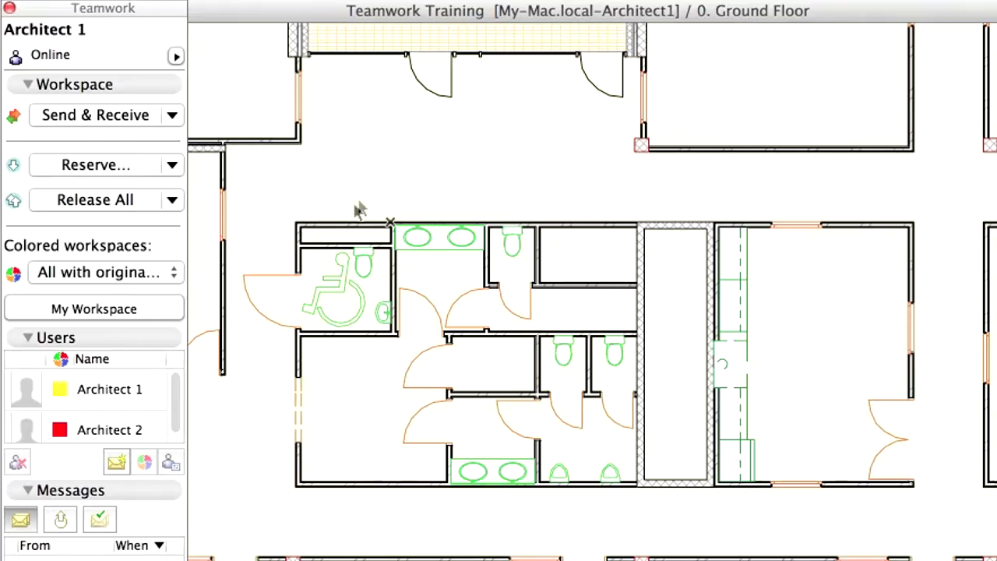
Reserve the toilet block's top stud partition wall for Architect 1 and confirm it's editable.
{"action": "left_click", "coordinate": [345, 228]}
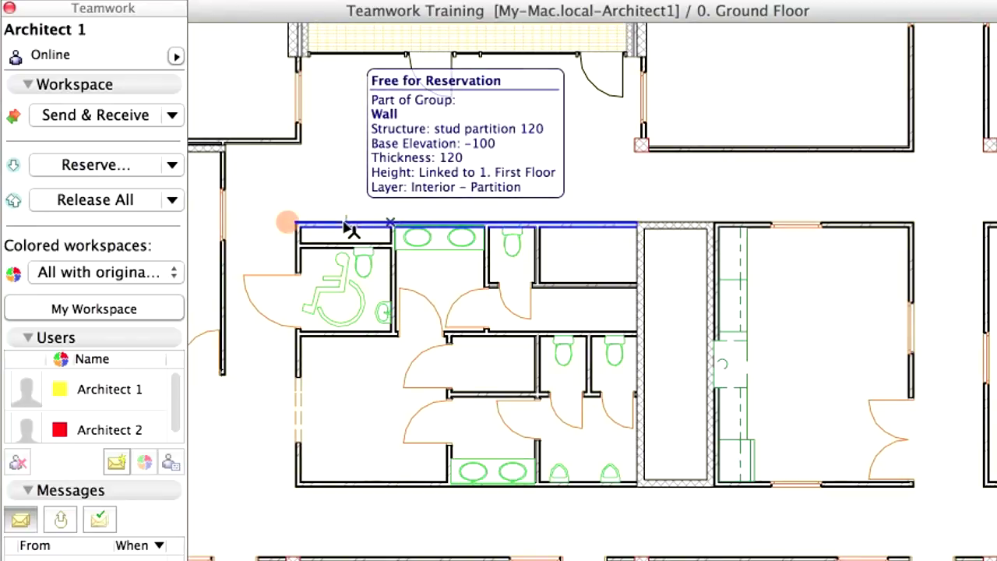
{"action": "mouse_move", "coordinate": [343, 230]}
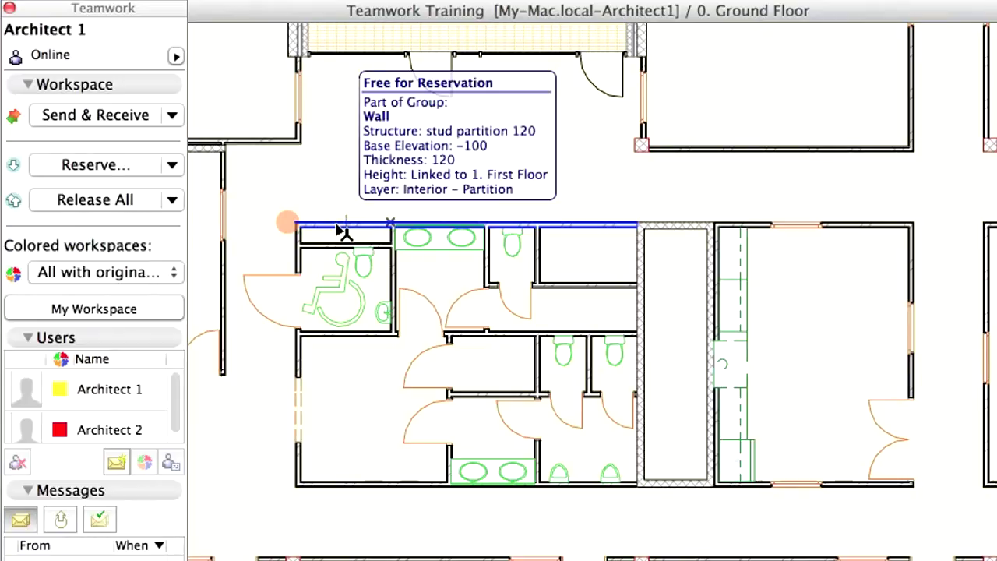
{"action": "left_click", "coordinate": [344, 230]}
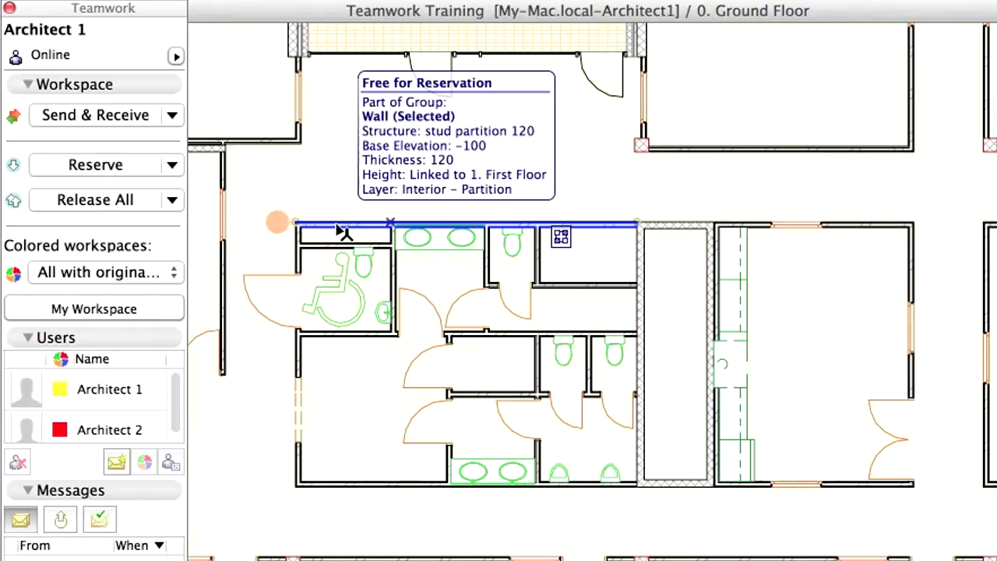
{"action": "left_click", "coordinate": [103, 173]}
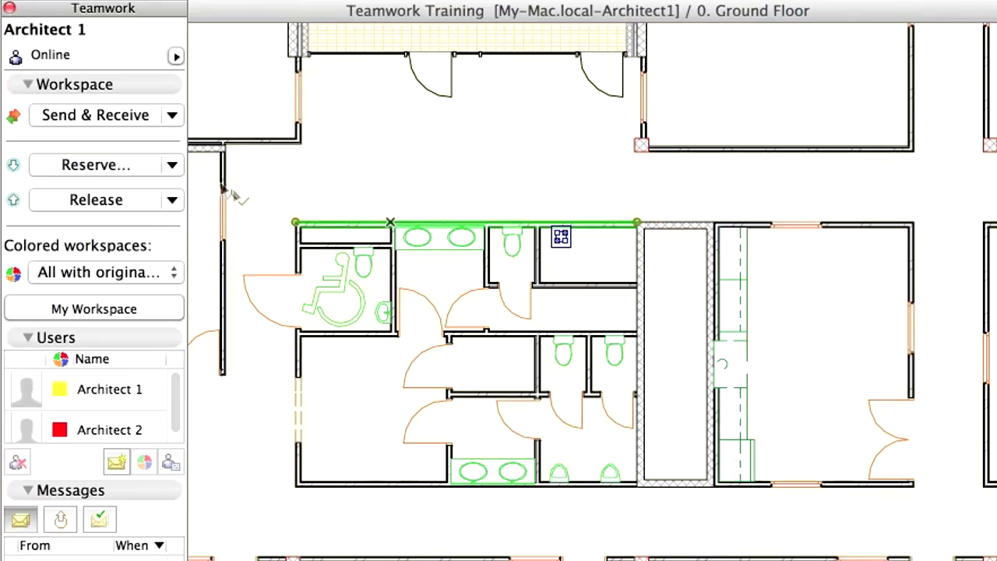
{"action": "left_click", "coordinate": [336, 225]}
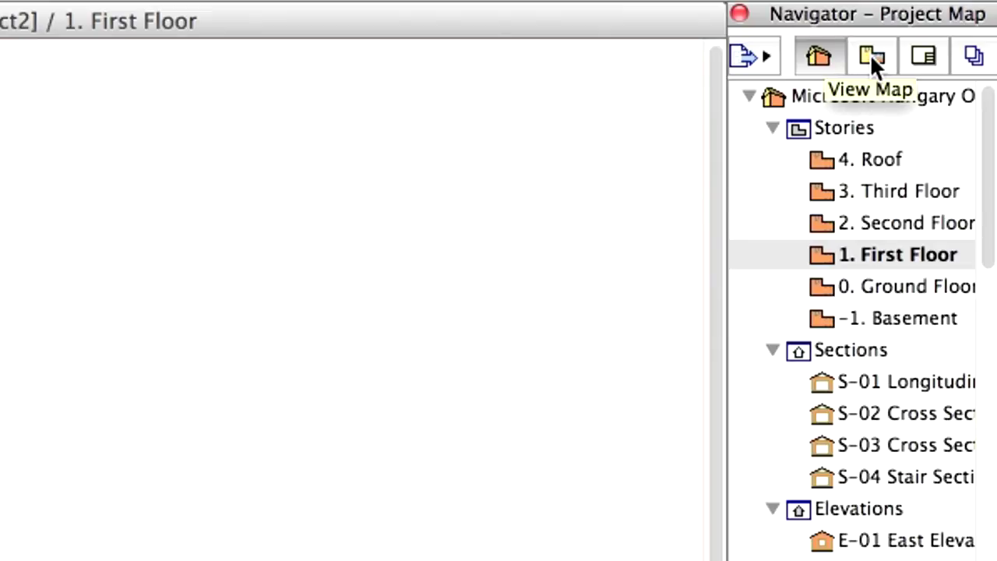
Open Chapter 2.01 and set Colored workspaces to Show Reservation by Users, showing Architect 1's wall yellow.
{"action": "left_click", "coordinate": [871, 56]}
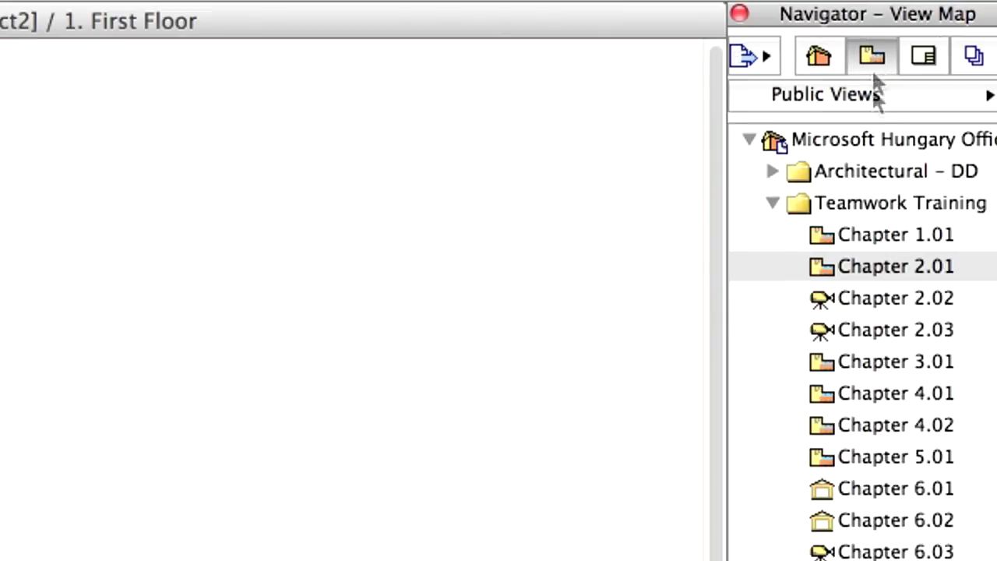
{"action": "double_click", "coordinate": [873, 275]}
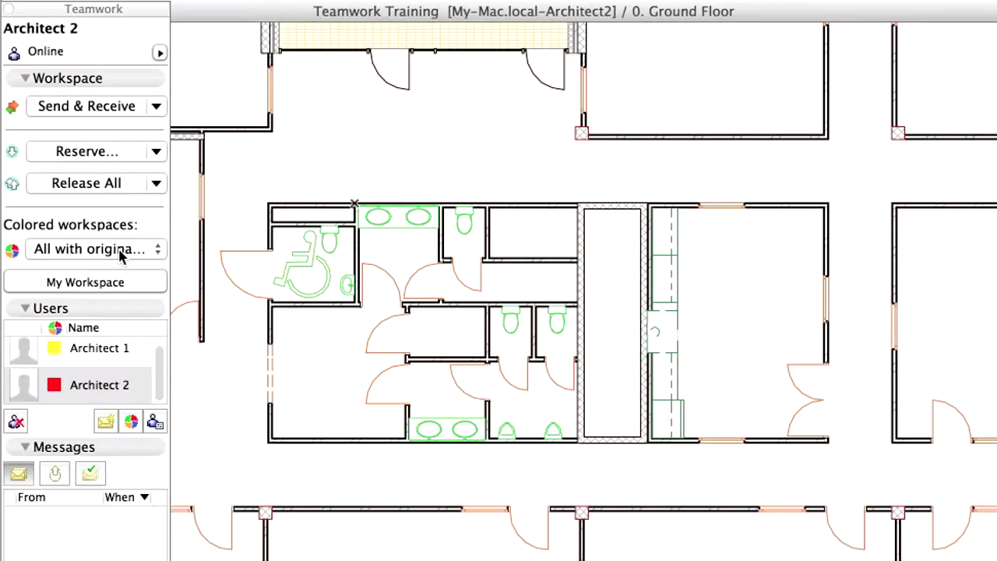
{"action": "left_click", "coordinate": [121, 249]}
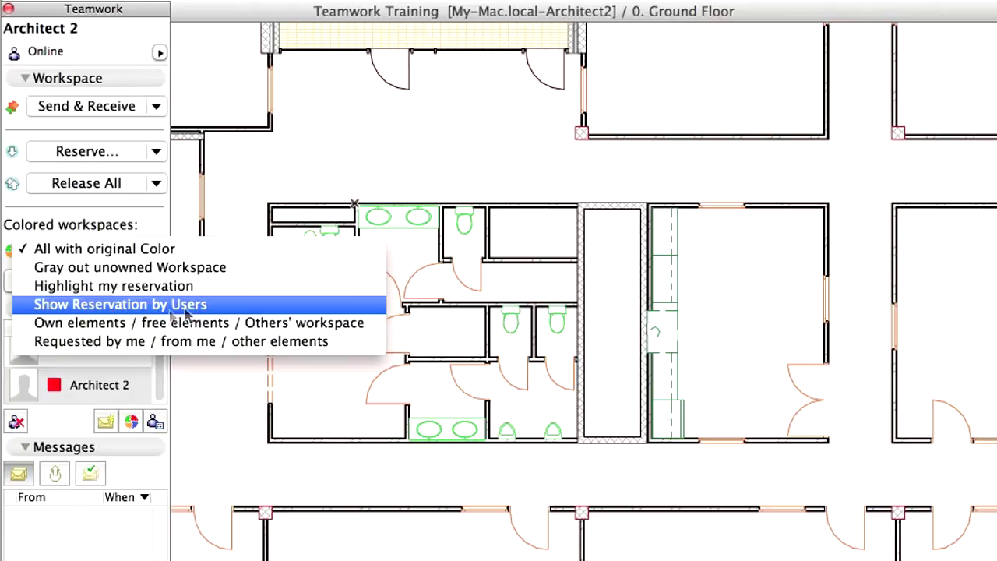
{"action": "left_click", "coordinate": [217, 310]}
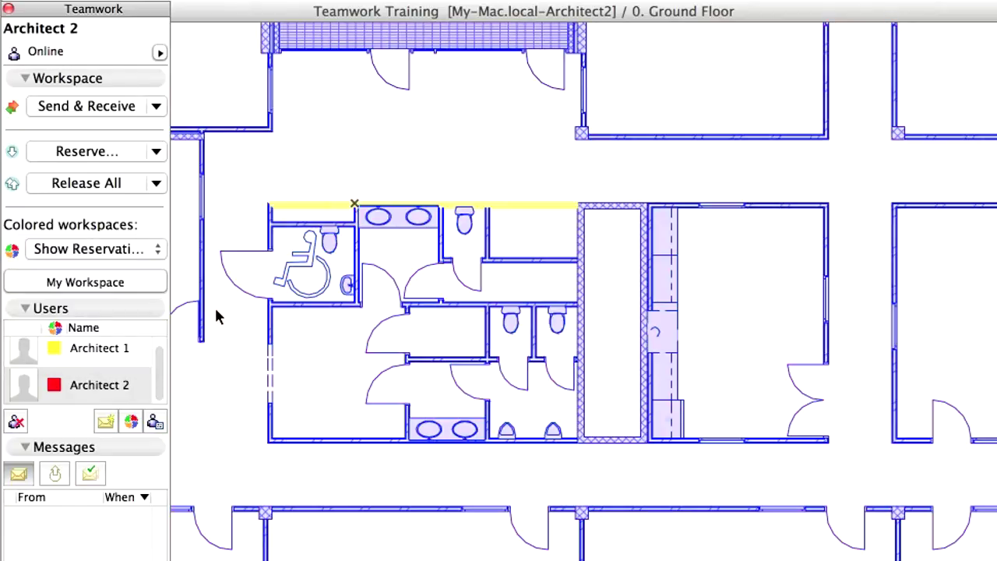
{"action": "left_click", "coordinate": [311, 211]}
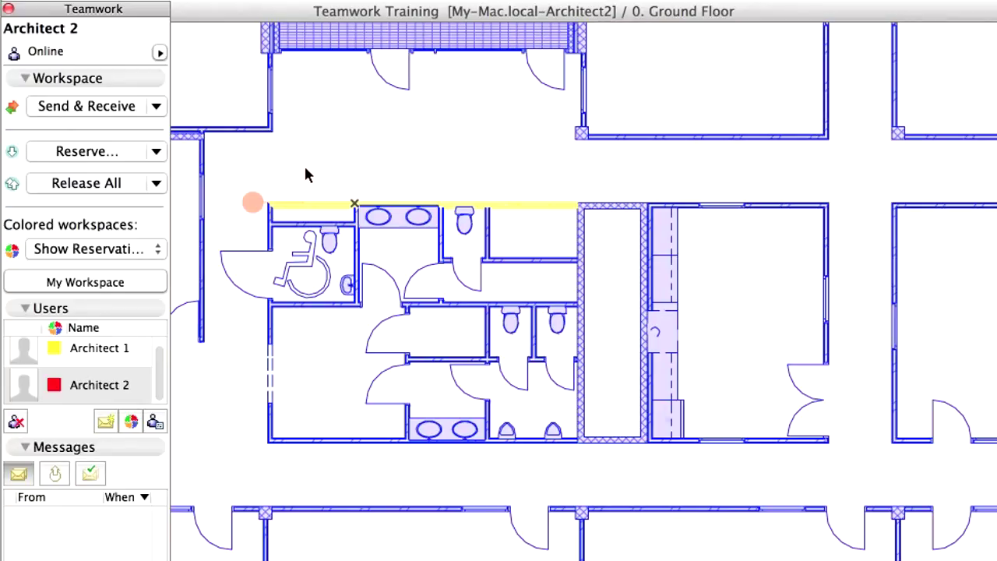
View the toilet block in the Chapter 2.02 3D view, then select Architect 1's reserved wall on the floor plan.
{"action": "left_click", "coordinate": [996, 181]}
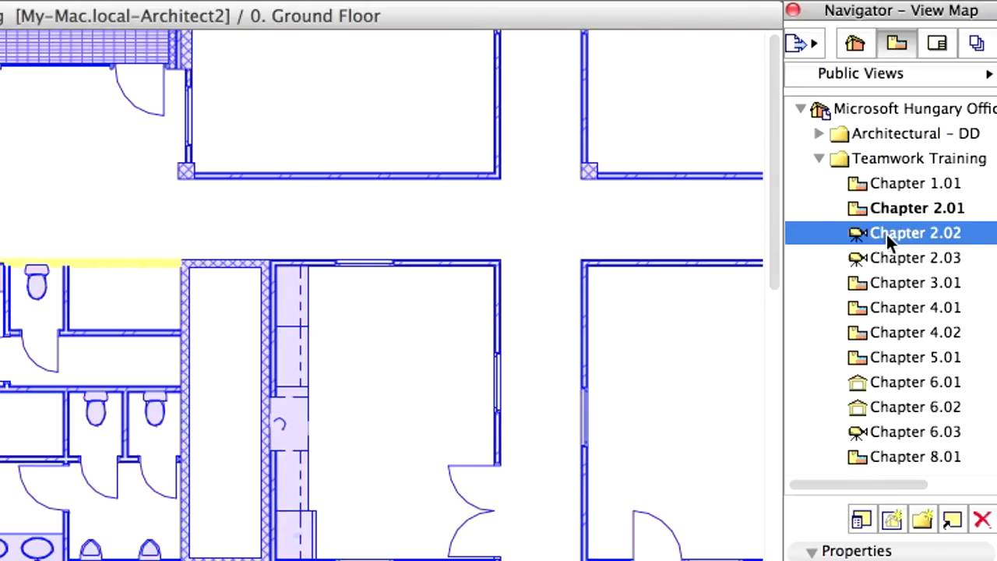
{"action": "double_click", "coordinate": [886, 234]}
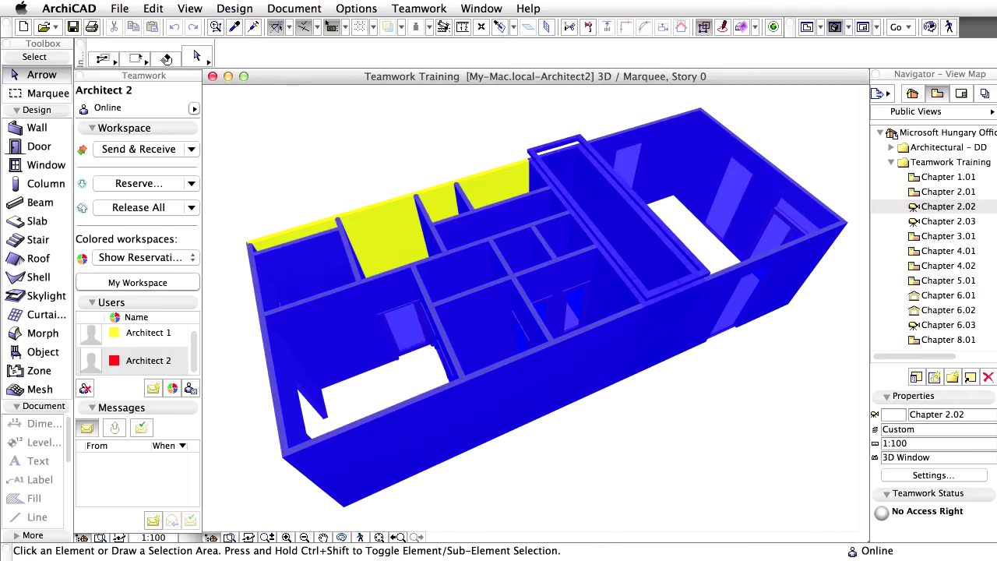
{"action": "left_click", "coordinate": [807, 28]}
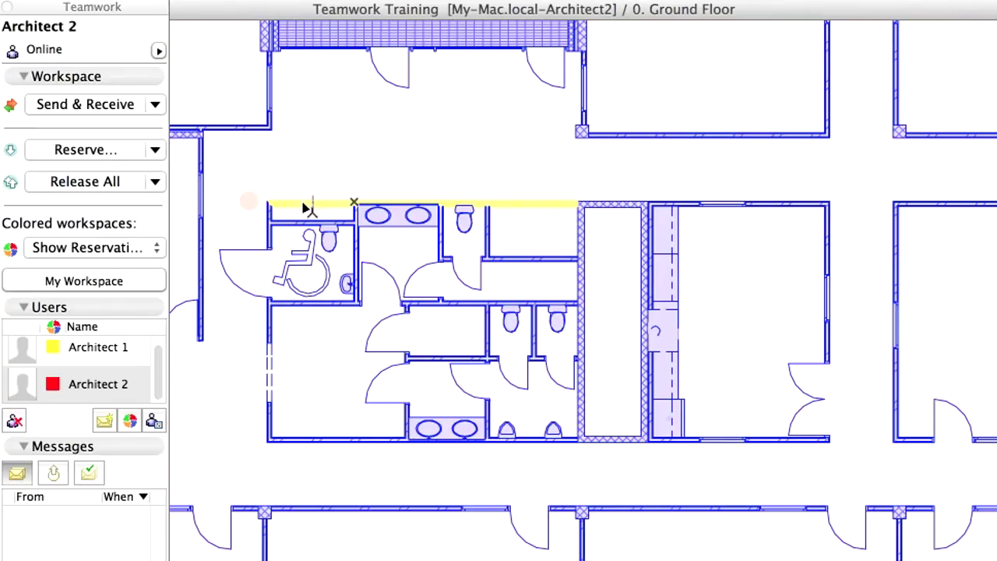
{"action": "mouse_move", "coordinate": [305, 226]}
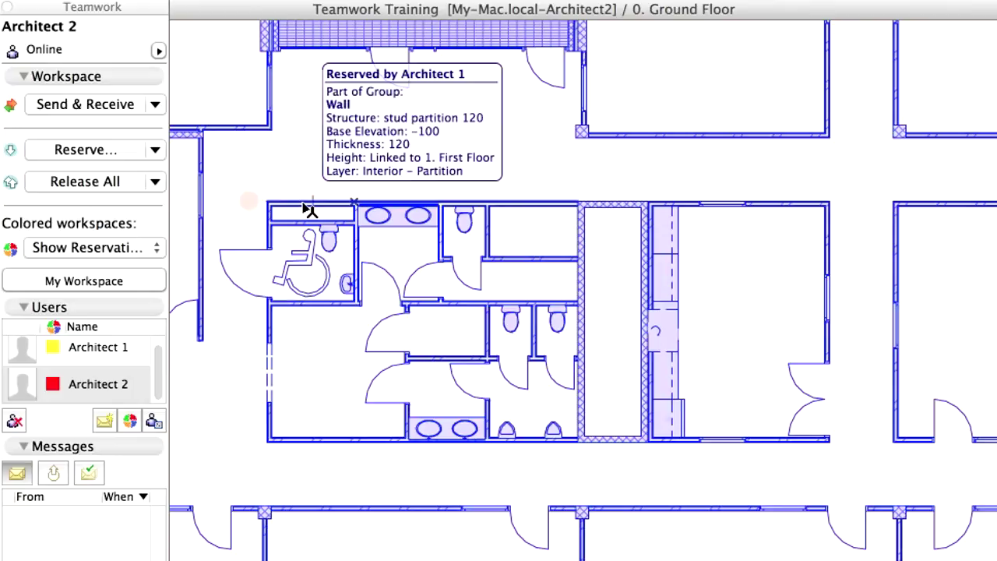
{"action": "left_click", "coordinate": [309, 209]}
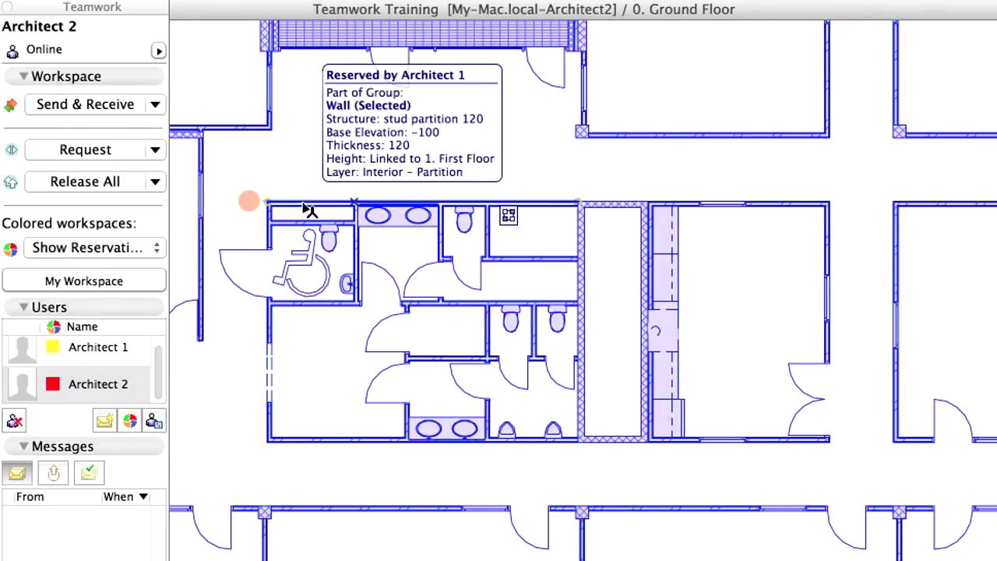
{"action": "left_click", "coordinate": [142, 247]}
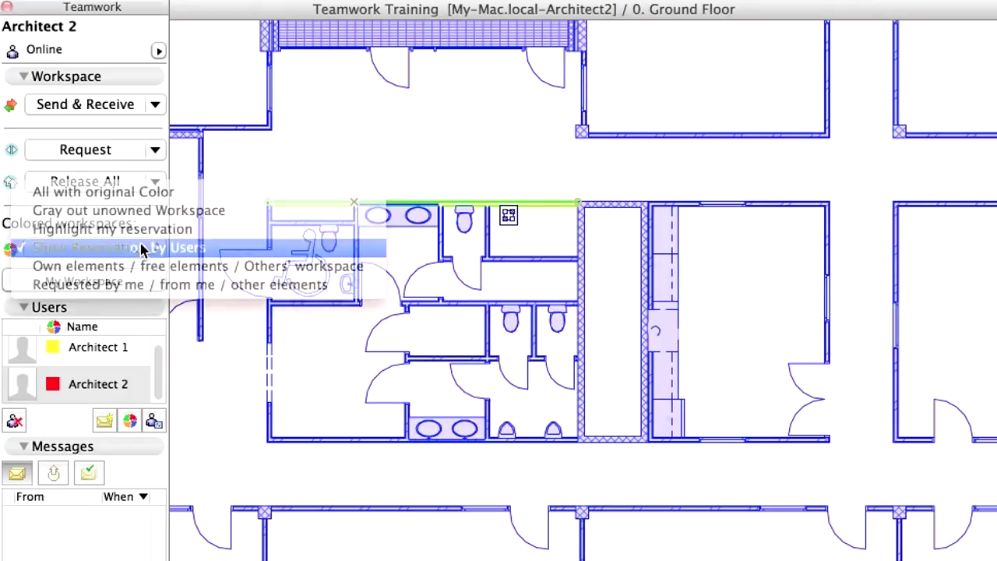
{"action": "left_click", "coordinate": [185, 195]}
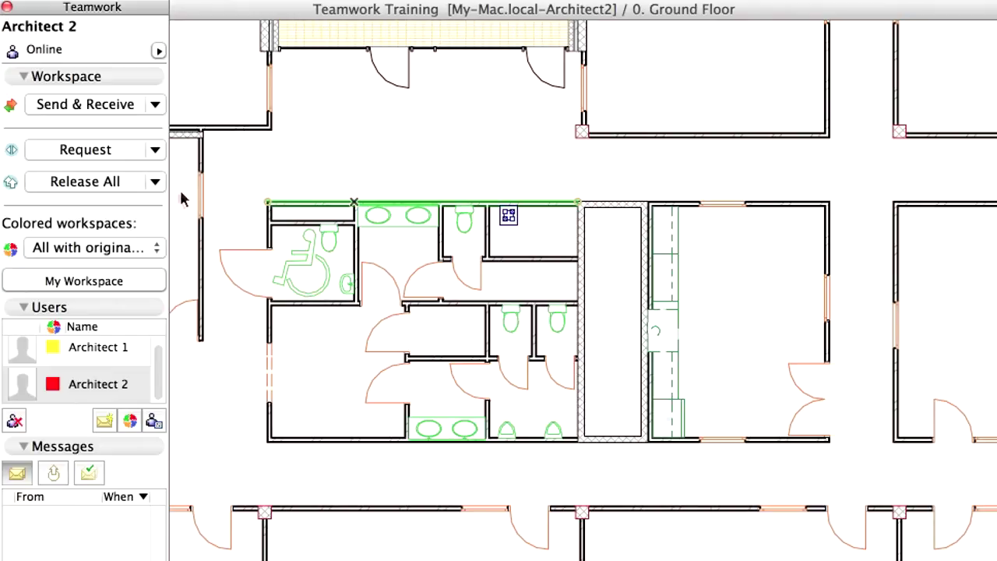
{"action": "left_click", "coordinate": [146, 250]}
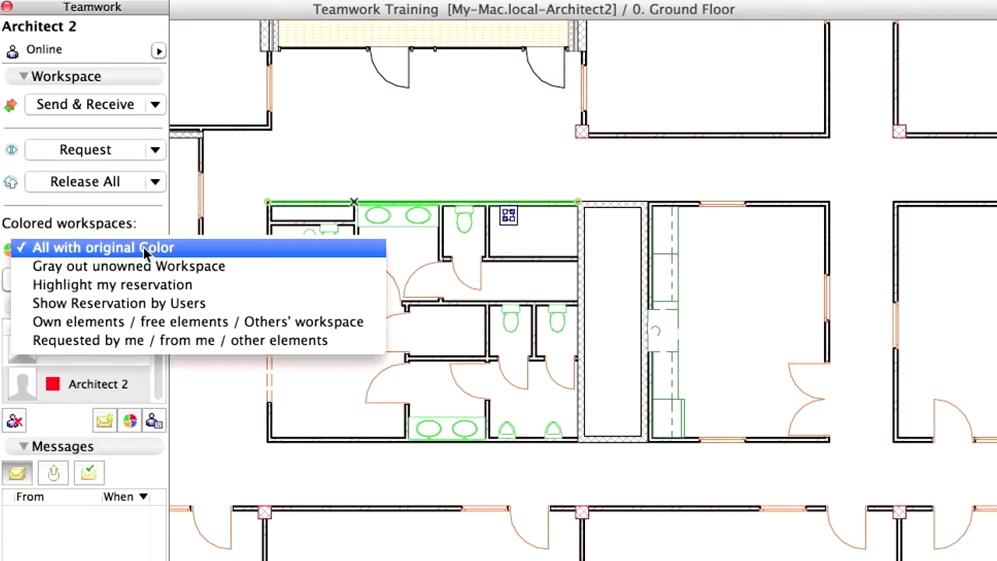
{"action": "left_click", "coordinate": [187, 266]}
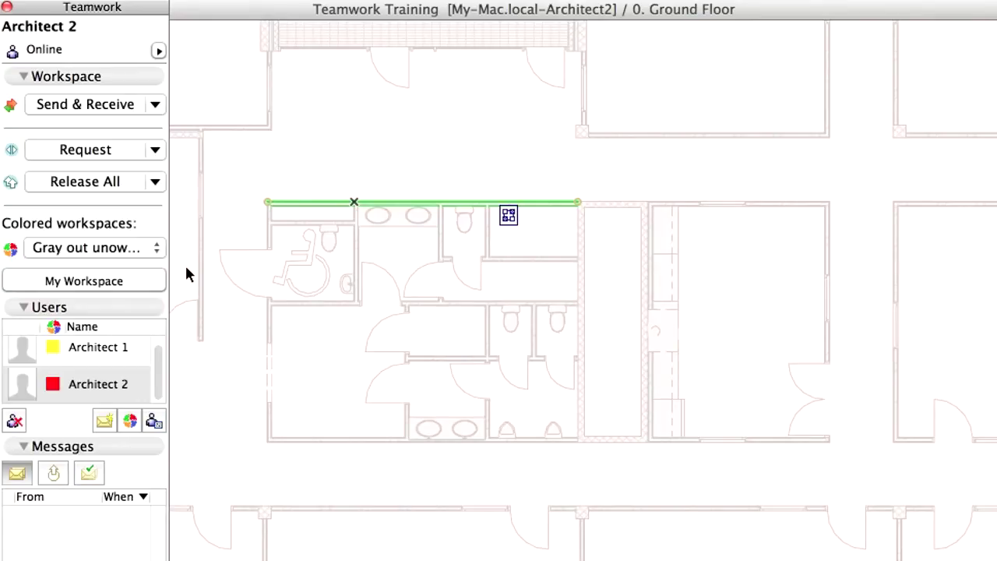
{"action": "left_click", "coordinate": [144, 249]}
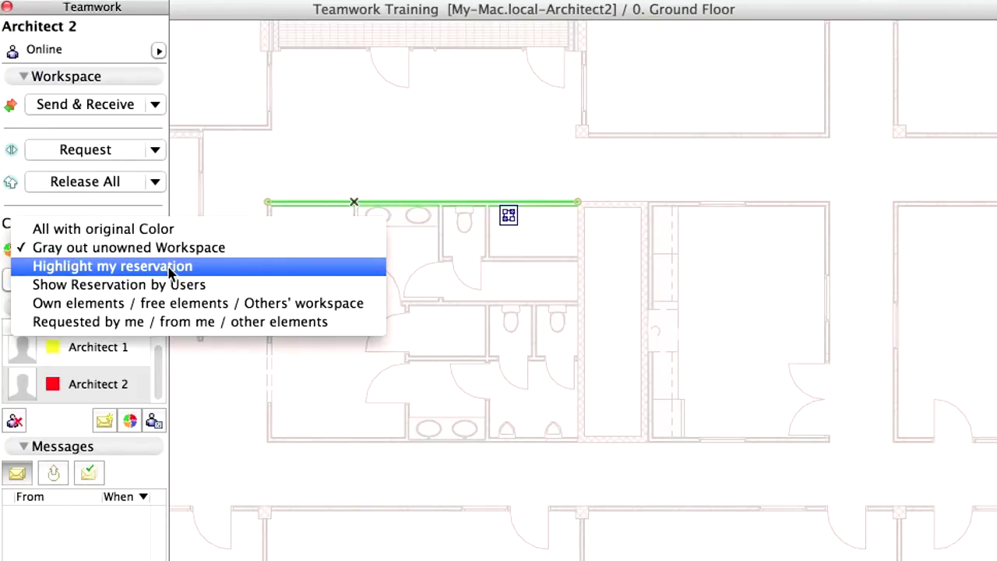
{"action": "left_click", "coordinate": [168, 267]}
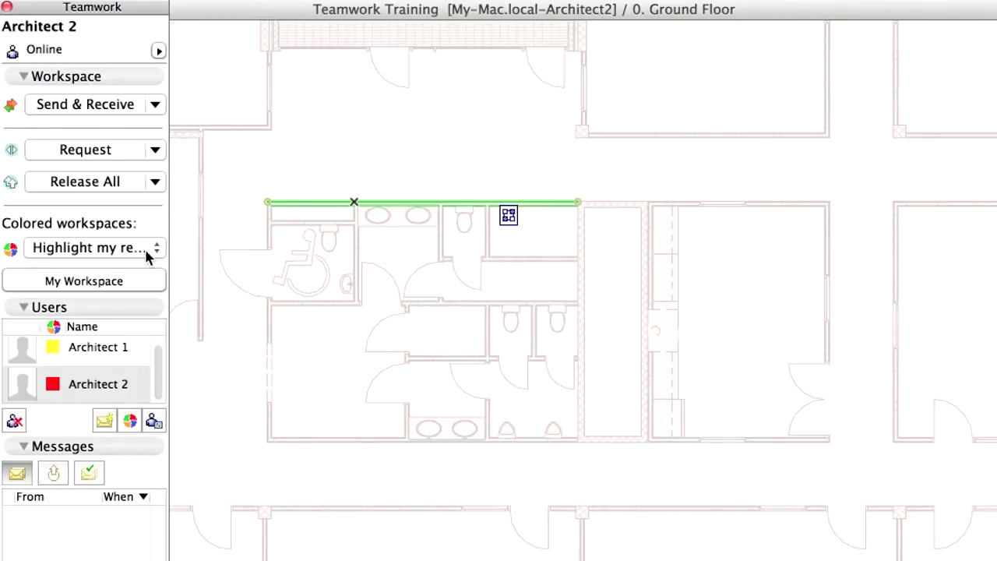
{"action": "left_click", "coordinate": [144, 247]}
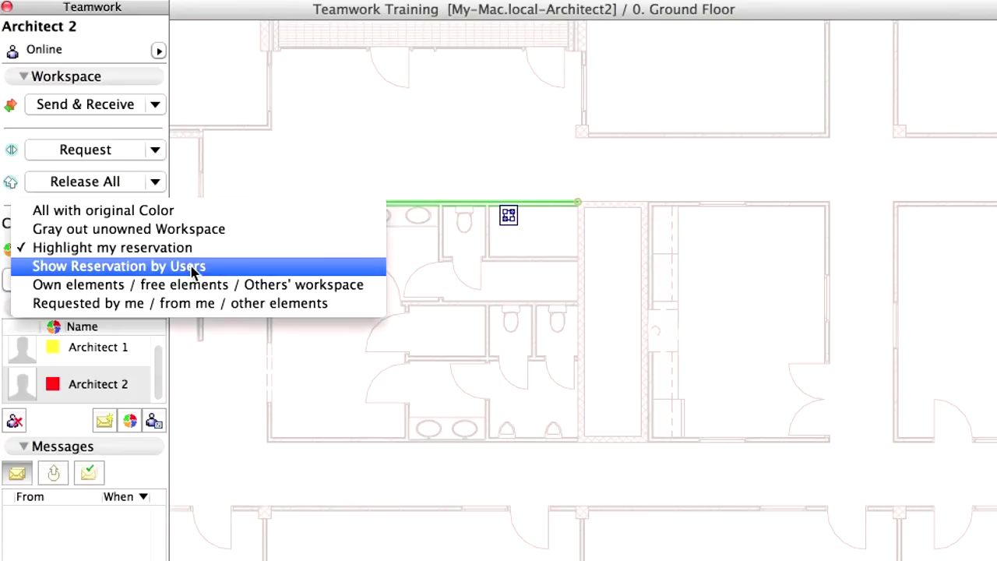
{"action": "left_click", "coordinate": [193, 267]}
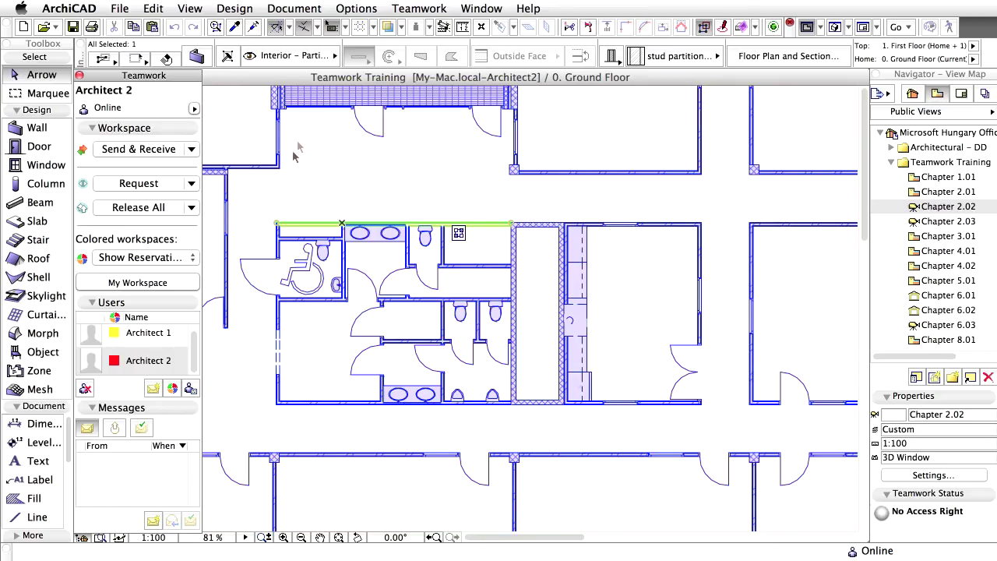
Open the Work Environment settings and close them without changes.
{"action": "left_click", "coordinate": [356, 8]}
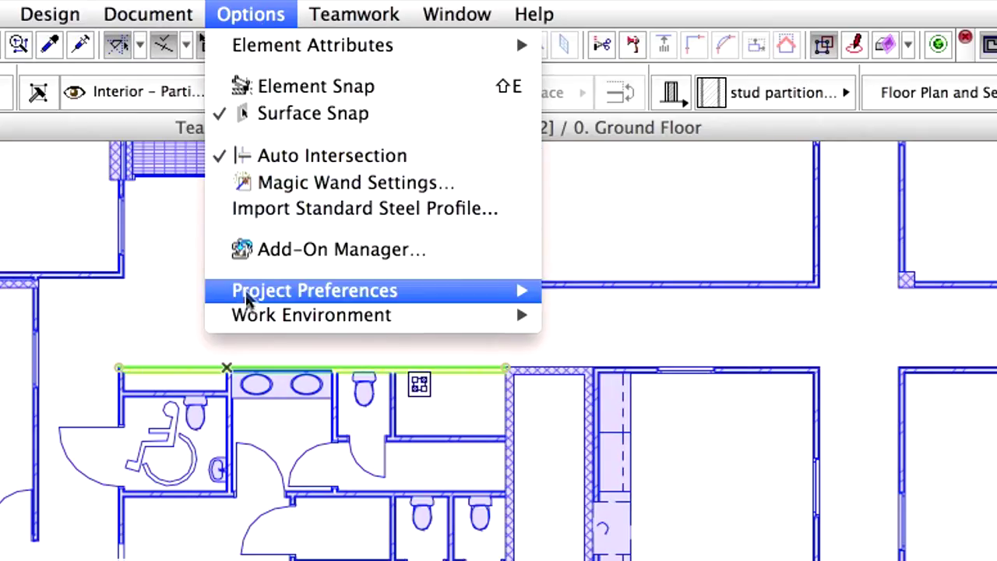
{"action": "mouse_move", "coordinate": [248, 317]}
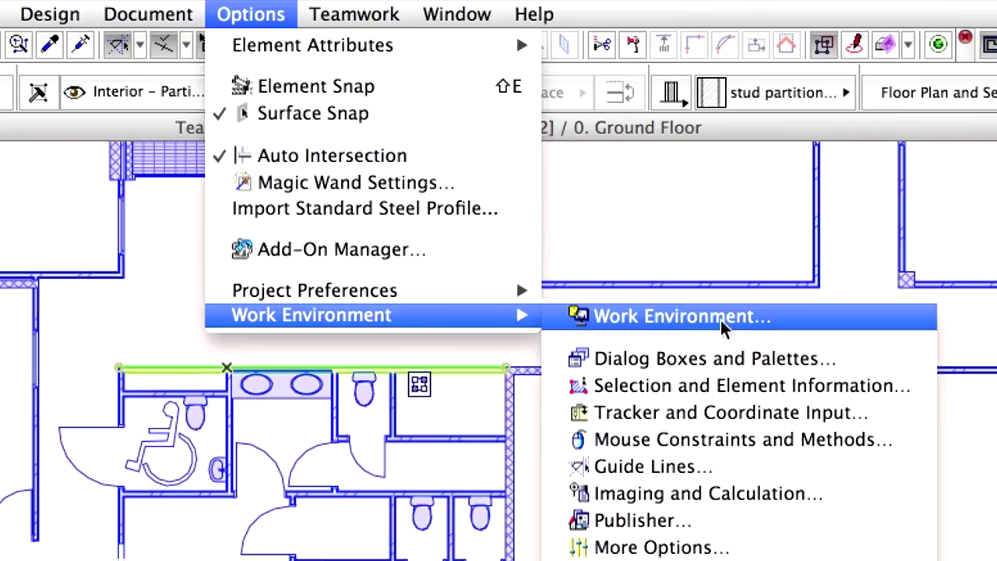
{"action": "left_click", "coordinate": [780, 320]}
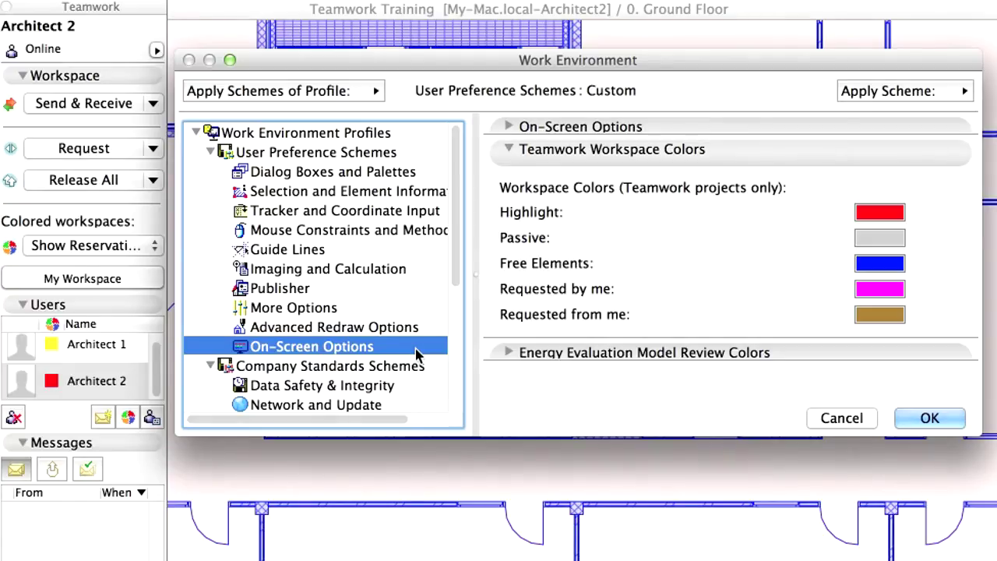
{"action": "left_click", "coordinate": [856, 421]}
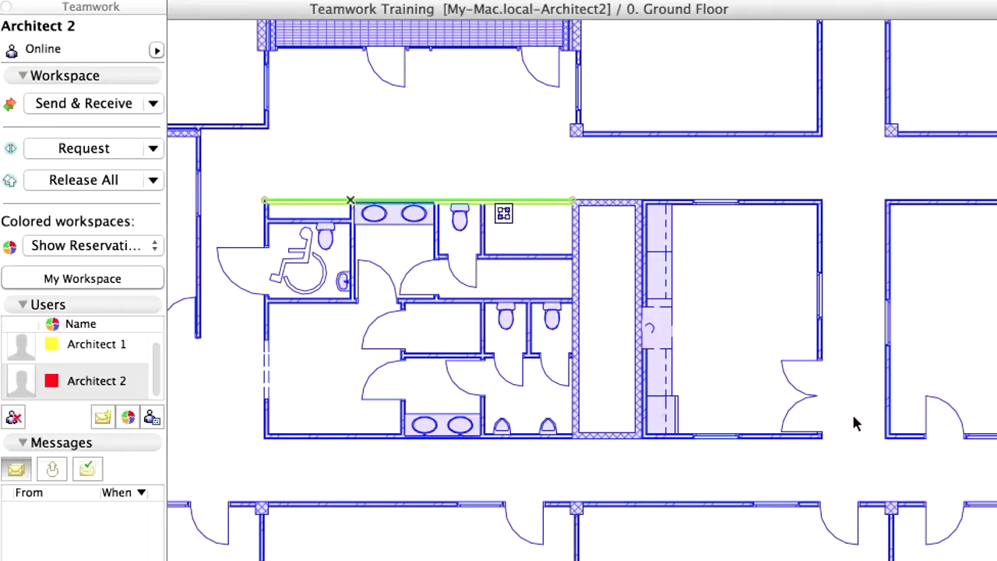
Reserve the free restroom partition wall for Architect 2 with Reserve Selected Elements, then deselect it.
{"action": "left_click", "coordinate": [483, 174]}
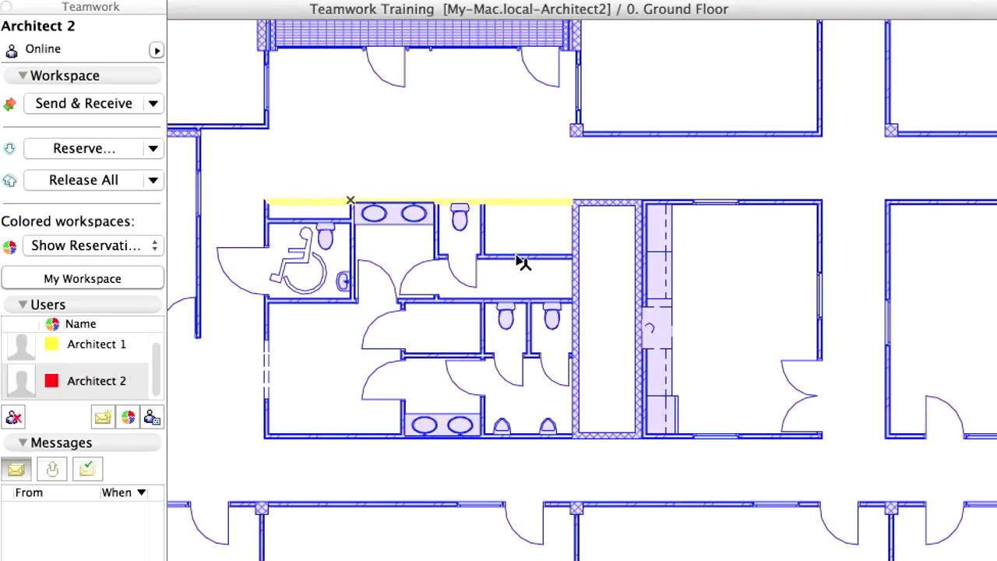
{"action": "mouse_move", "coordinate": [522, 260]}
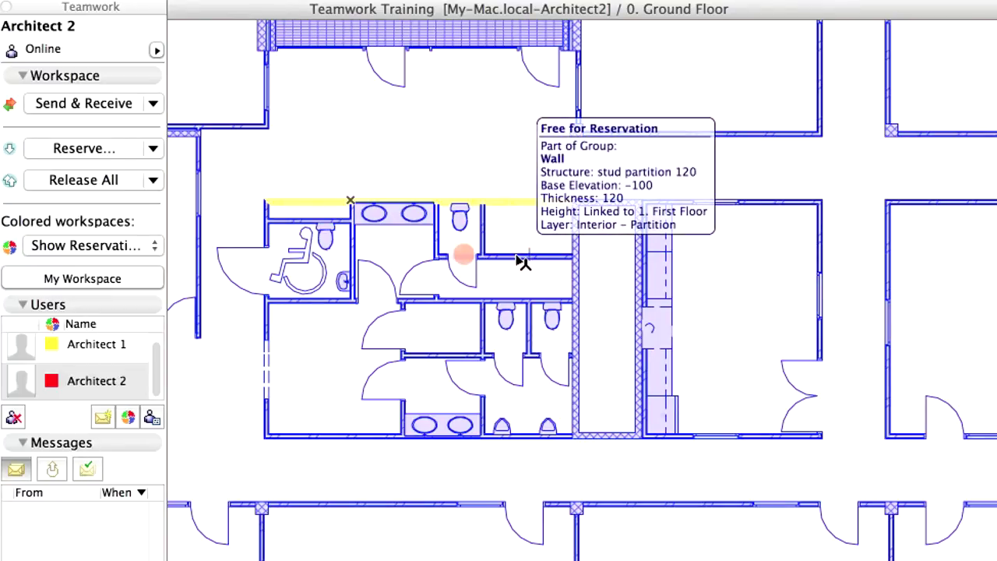
{"action": "right_click", "coordinate": [517, 260]}
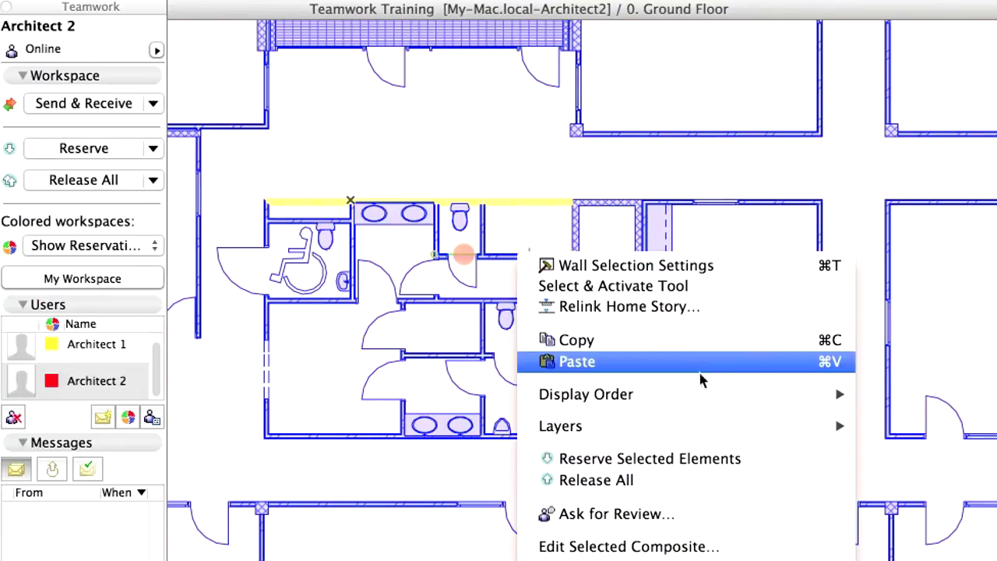
{"action": "left_click", "coordinate": [737, 463]}
{"action": "left_click", "coordinate": [455, 10]}
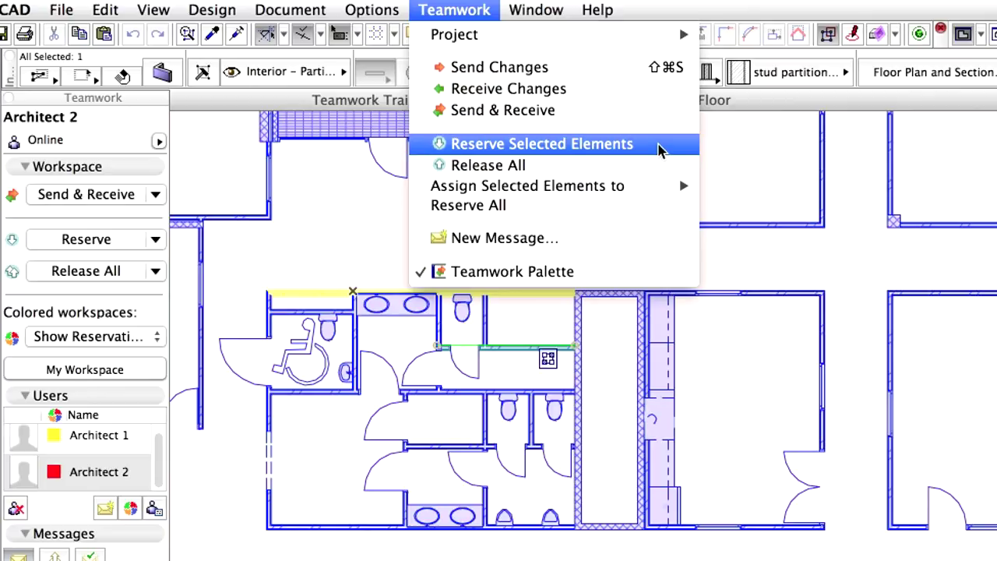
{"action": "left_click", "coordinate": [658, 146]}
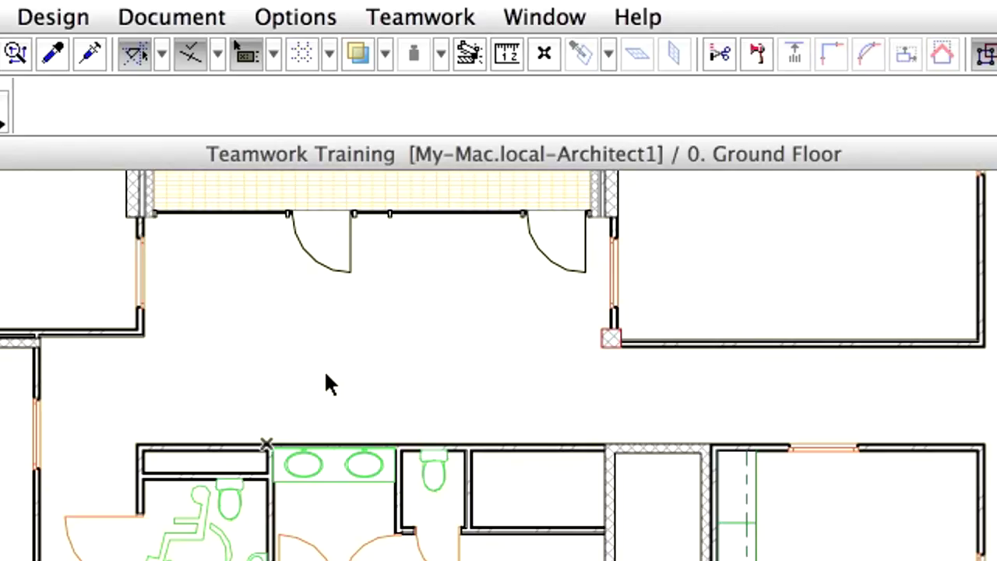
In Reserve Elements, add First, Second and Third Floor to the project region.
{"action": "left_click", "coordinate": [421, 8]}
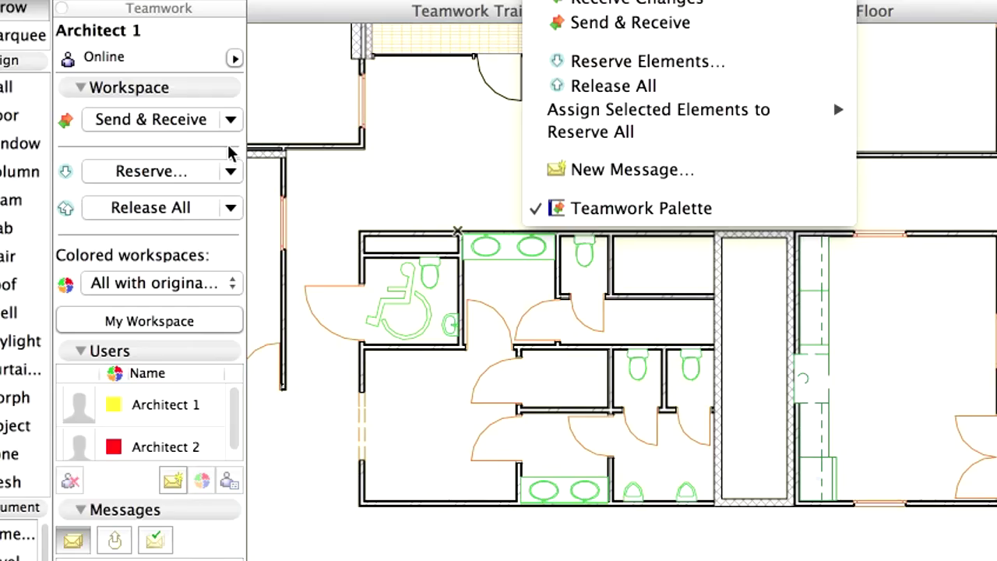
{"action": "left_click", "coordinate": [231, 155]}
{"action": "left_click", "coordinate": [230, 171]}
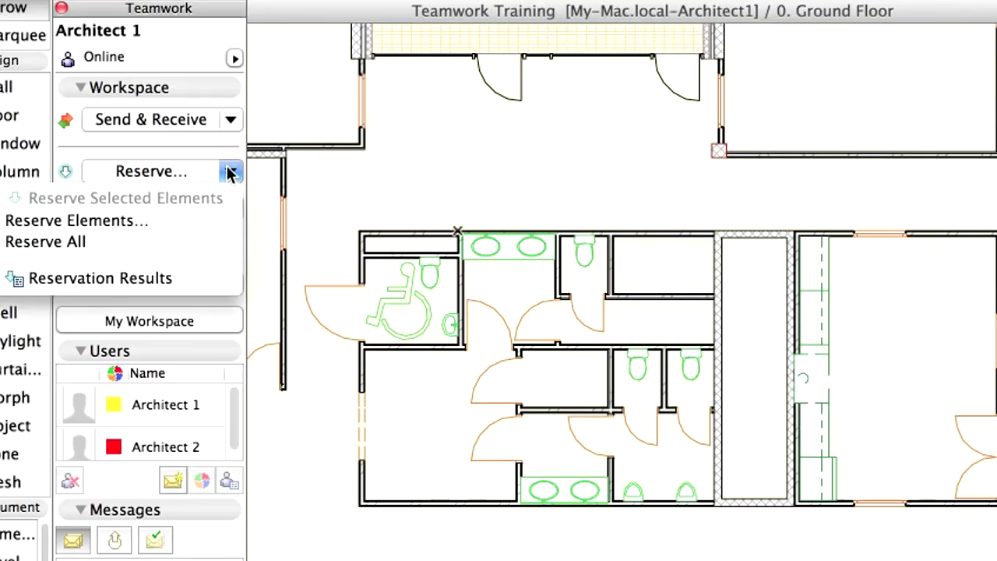
{"action": "left_click", "coordinate": [213, 221]}
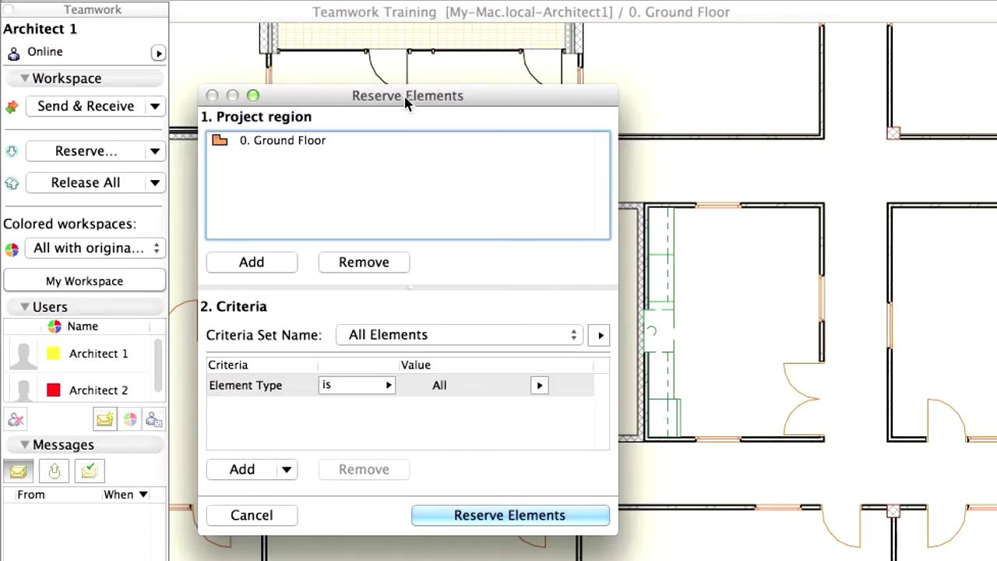
{"action": "left_click", "coordinate": [282, 265]}
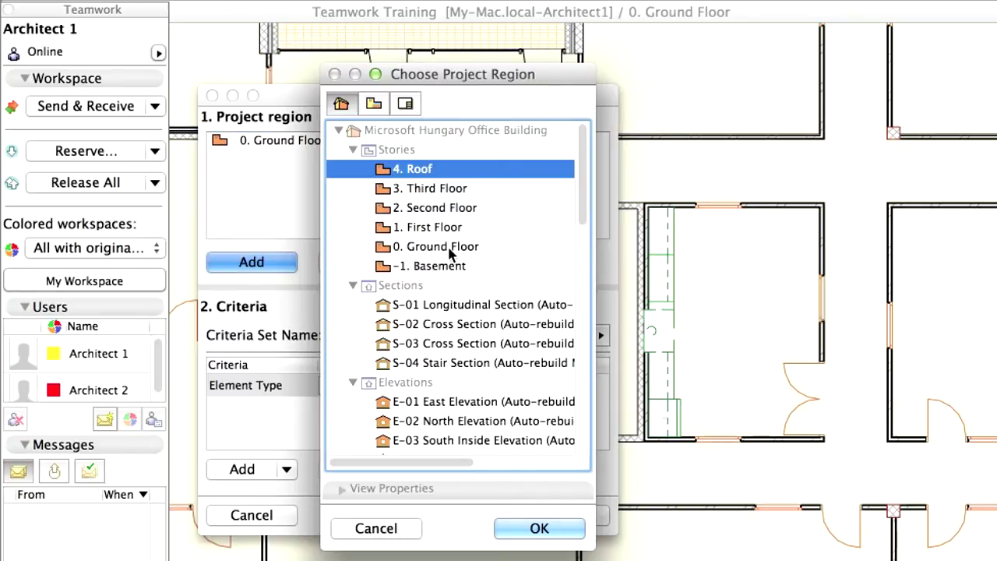
{"action": "left_click", "coordinate": [444, 228]}
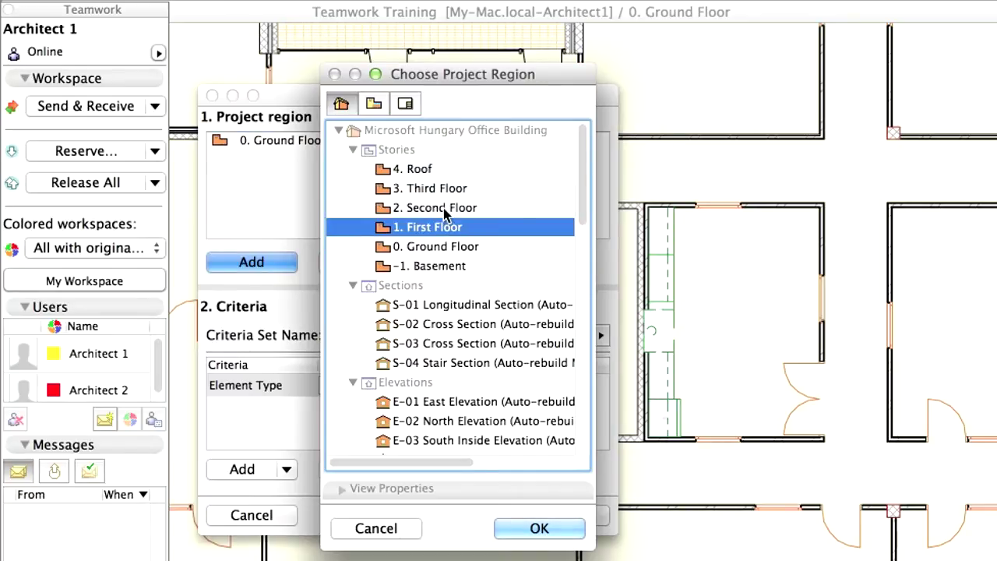
{"action": "left_click", "coordinate": [448, 207], "text": "shift"}
{"action": "left_click", "coordinate": [458, 189], "text": "shift"}
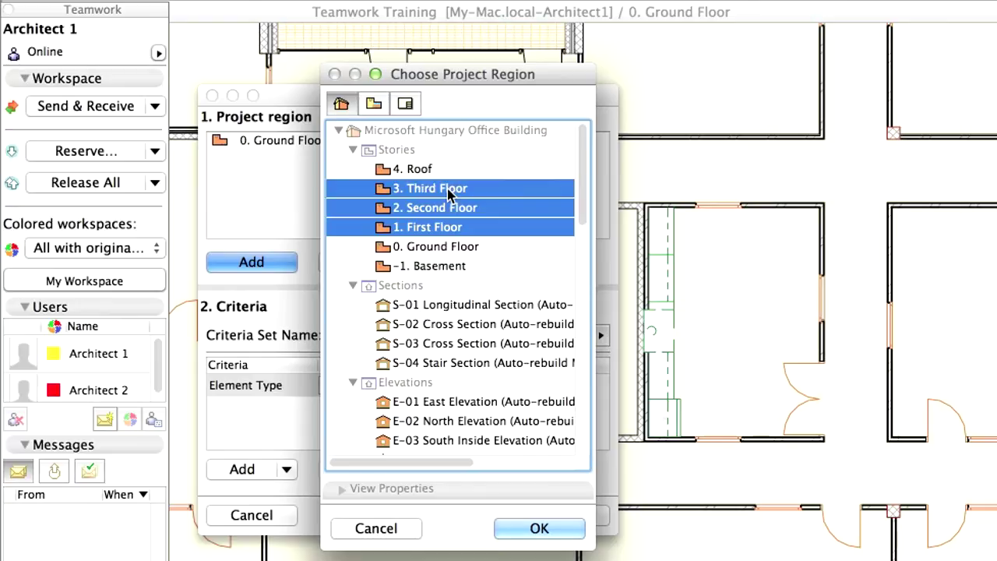
{"action": "left_click", "coordinate": [573, 531]}
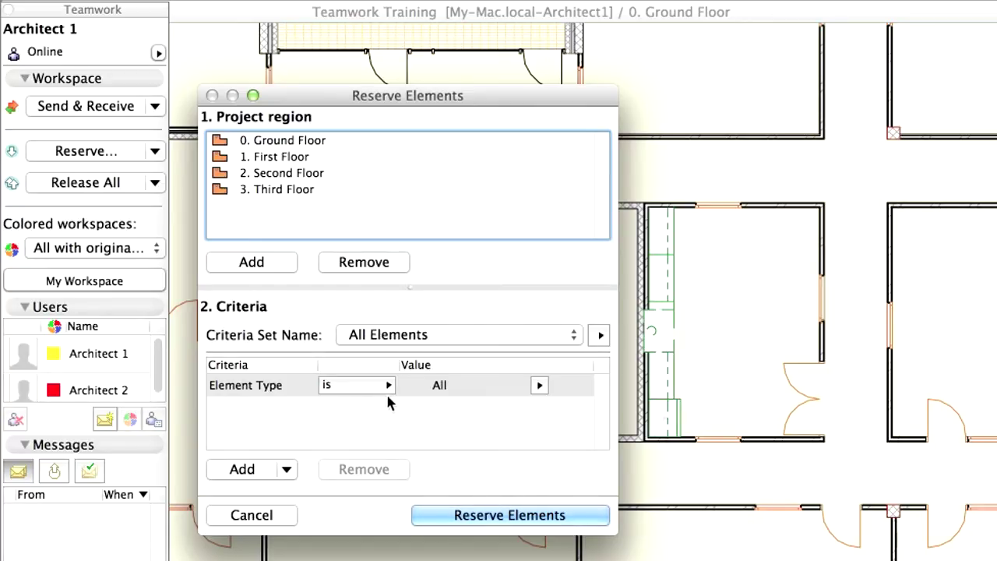
Set criteria Element Type is Wall and Layer is Interior – Partition, then reserve the matching elements.
{"action": "left_click", "coordinate": [457, 385]}
{"action": "left_click", "coordinate": [539, 386]}
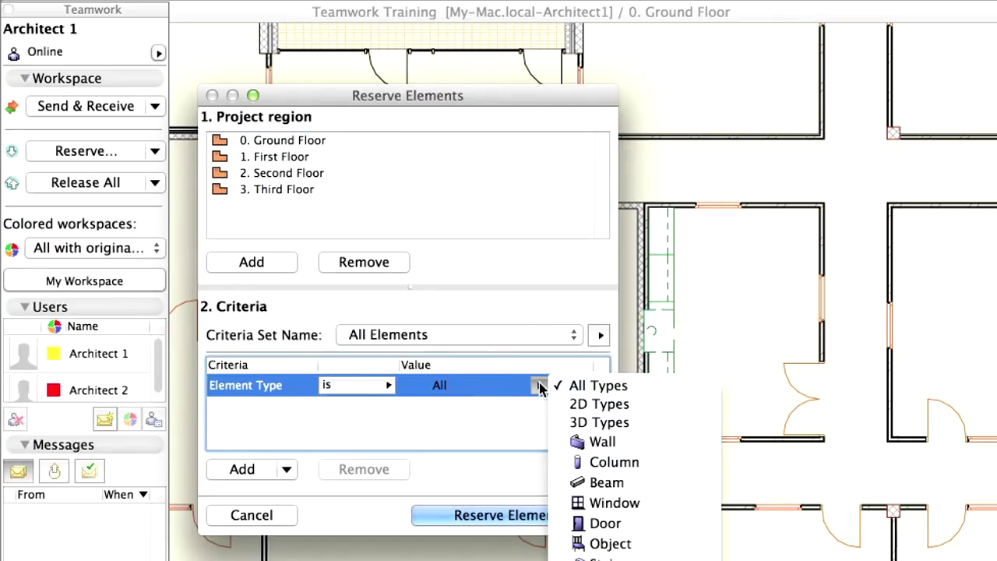
{"action": "left_click", "coordinate": [644, 442]}
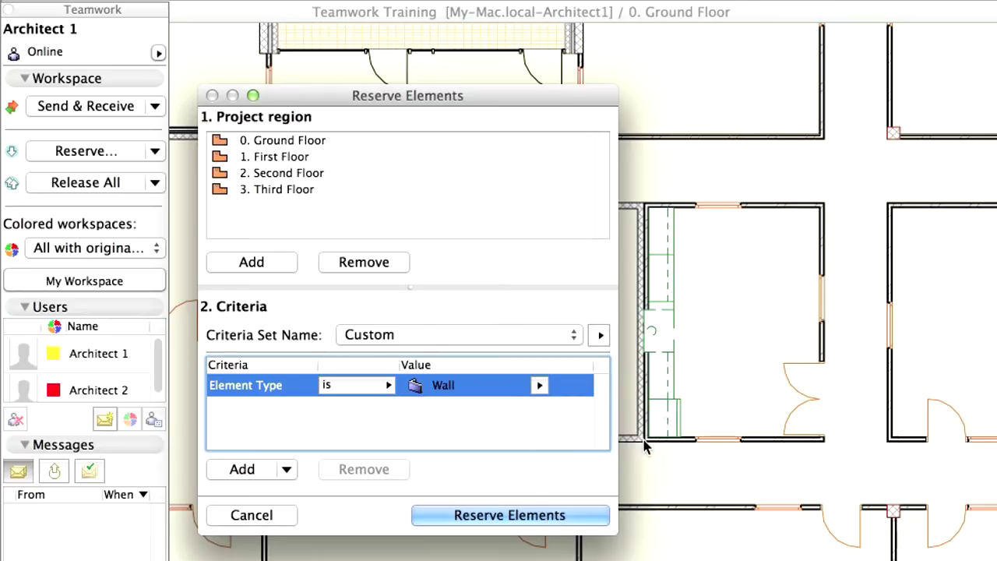
{"action": "left_click", "coordinate": [250, 471]}
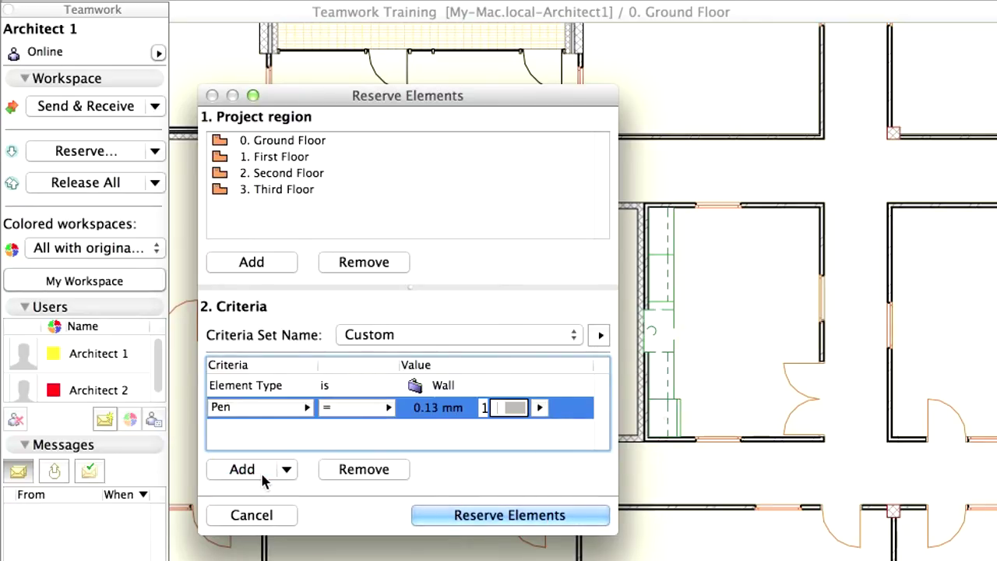
{"action": "left_click", "coordinate": [303, 417]}
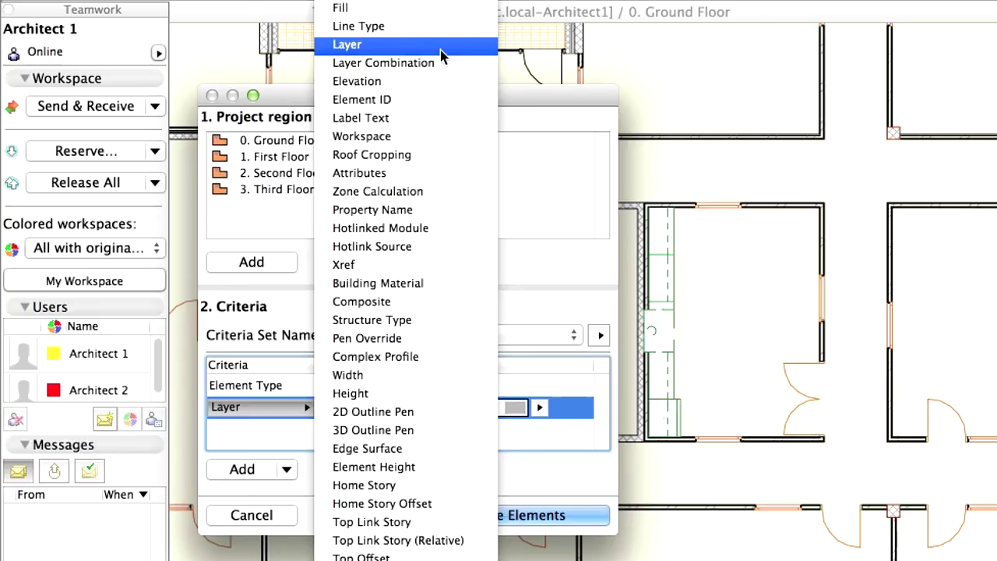
{"action": "left_click", "coordinate": [441, 48]}
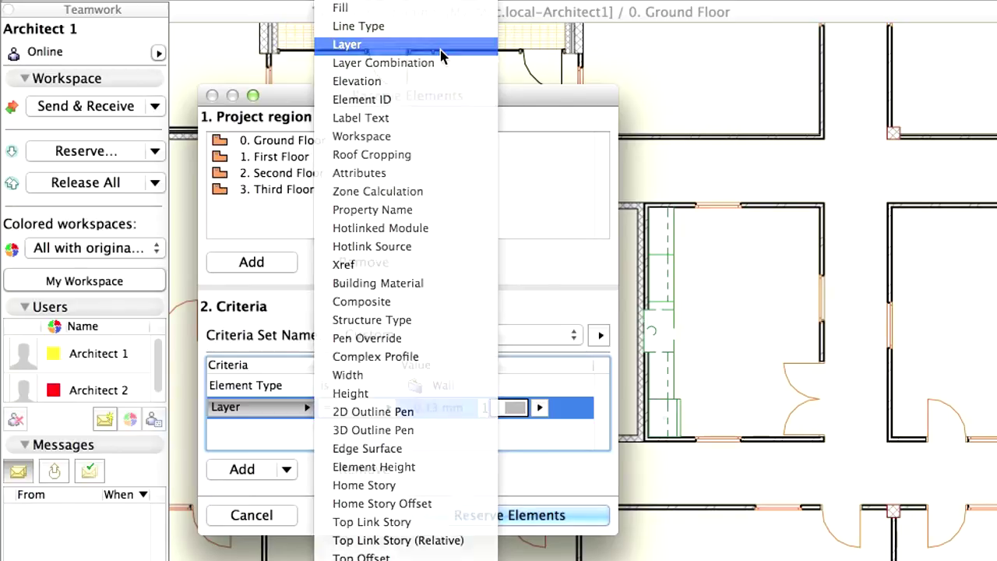
{"action": "left_click", "coordinate": [540, 410]}
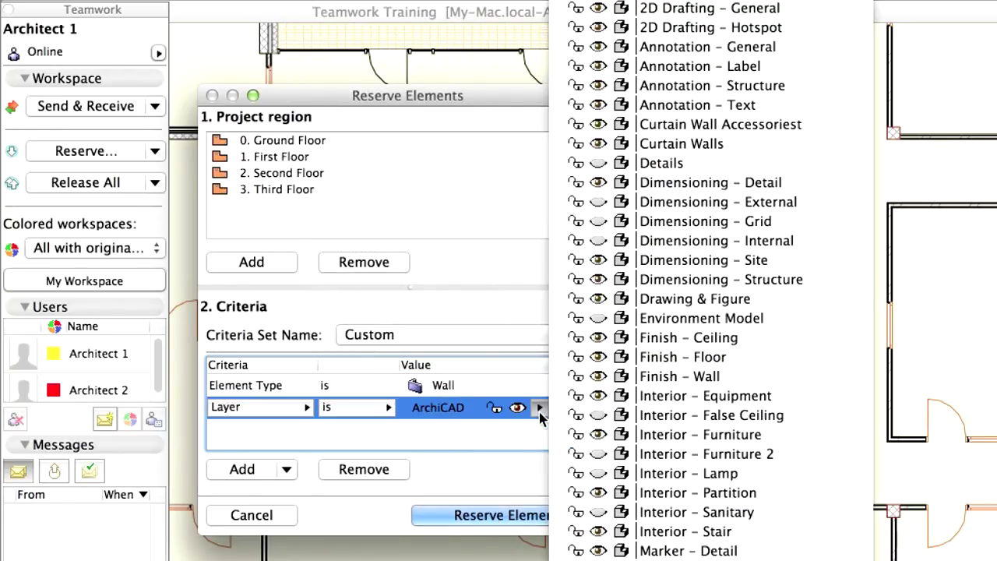
{"action": "left_click", "coordinate": [772, 502]}
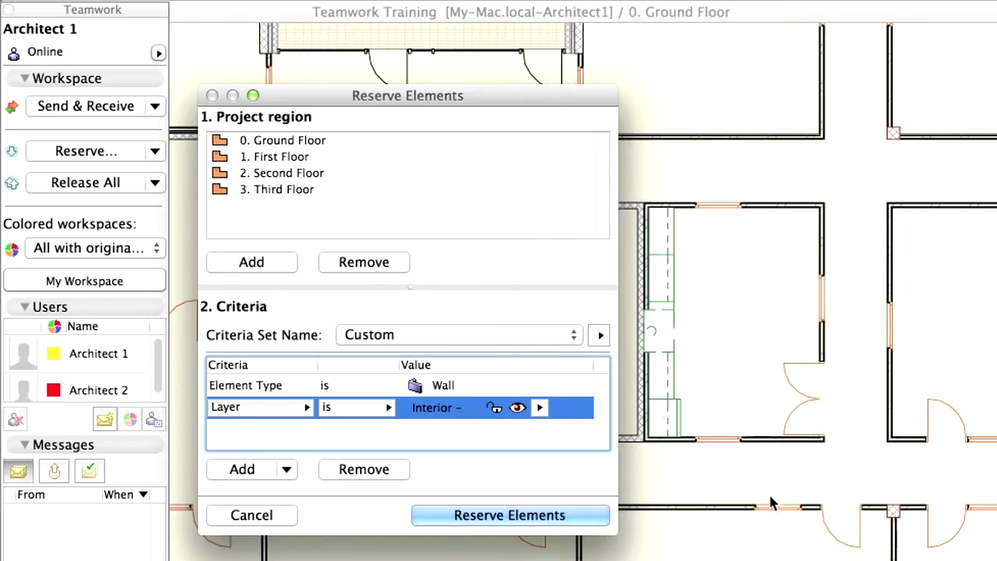
{"action": "left_click", "coordinate": [594, 514]}
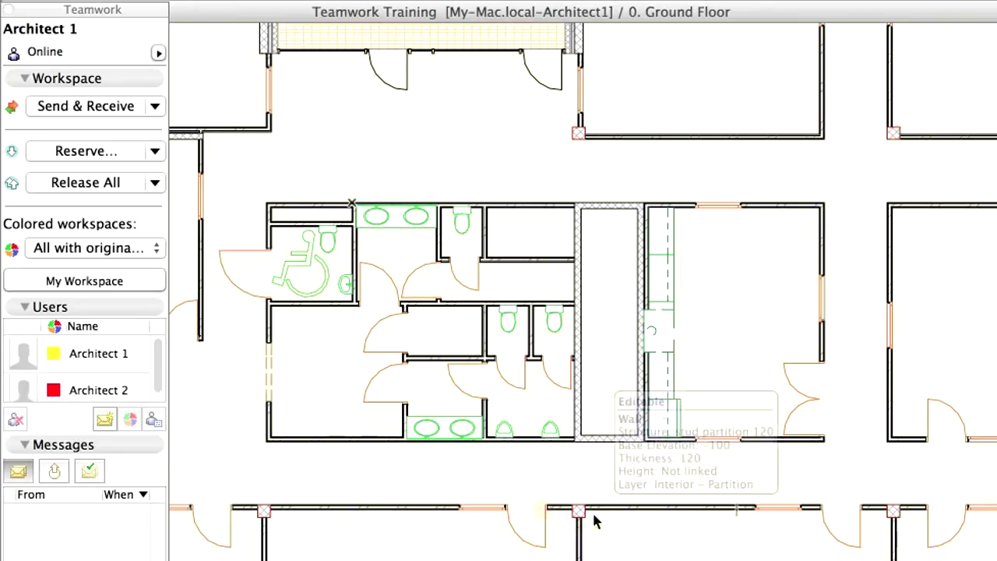
Set Colored workspaces to Show Reservation by Users.
{"action": "left_click", "coordinate": [148, 247]}
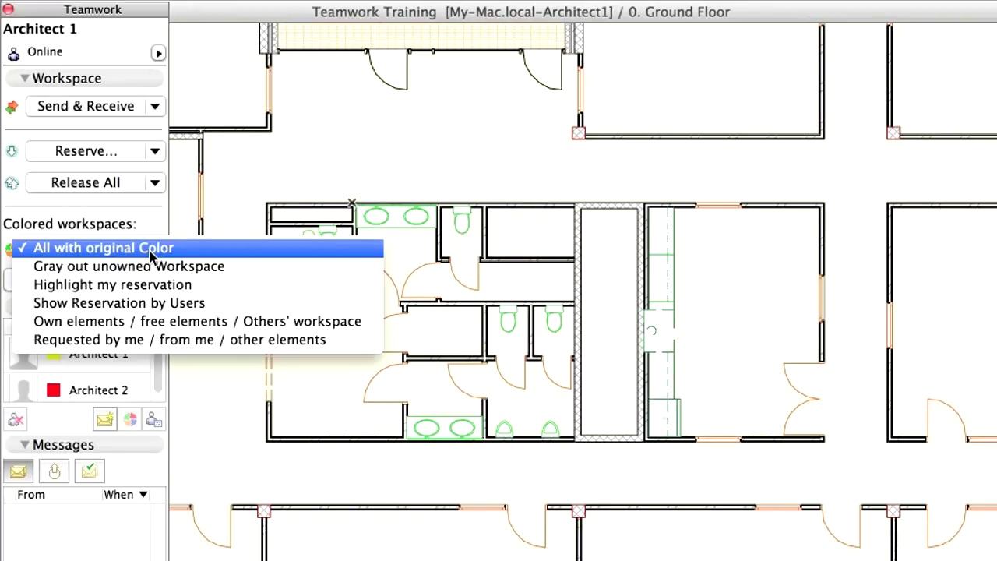
{"action": "left_click", "coordinate": [212, 305]}
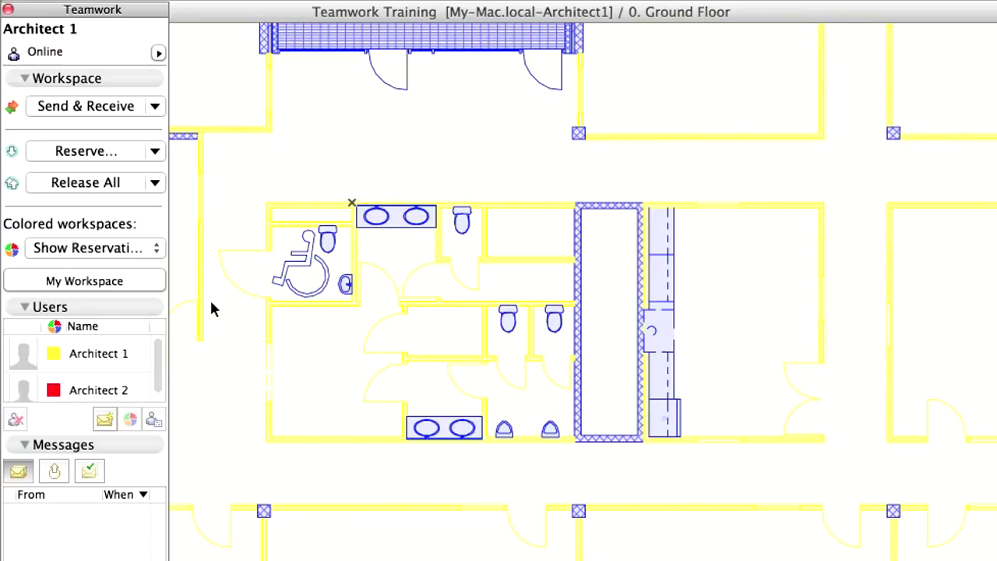
Change Architect 1's user colour to the Cantaloupe crayon.
{"action": "left_click", "coordinate": [125, 355]}
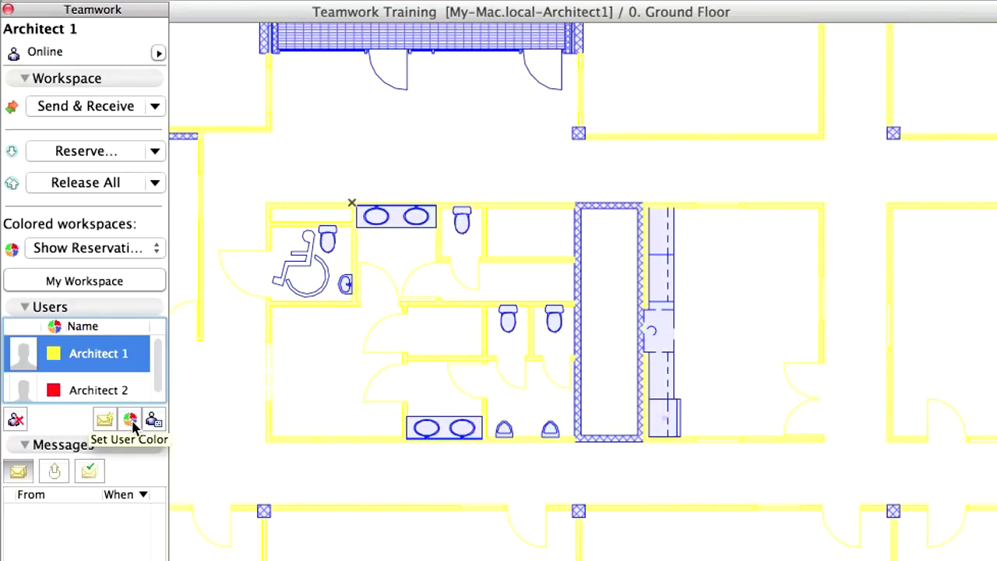
{"action": "left_click", "coordinate": [130, 420]}
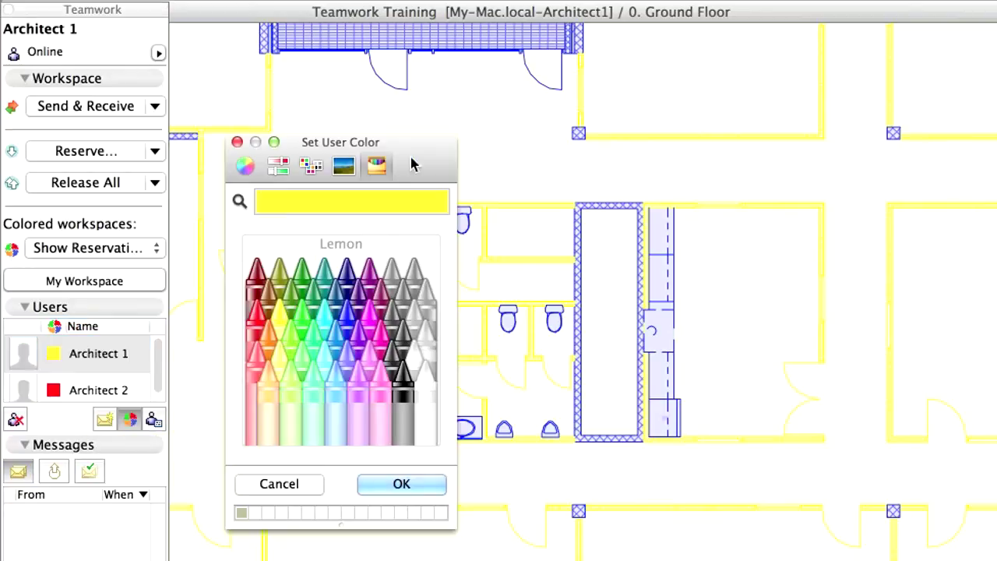
{"action": "left_click", "coordinate": [265, 381]}
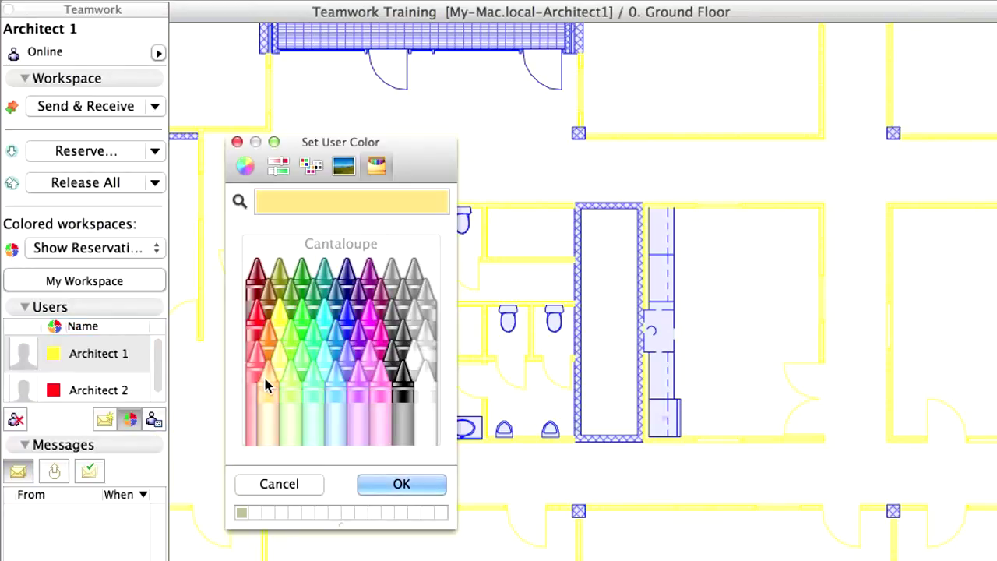
{"action": "left_click", "coordinate": [425, 484]}
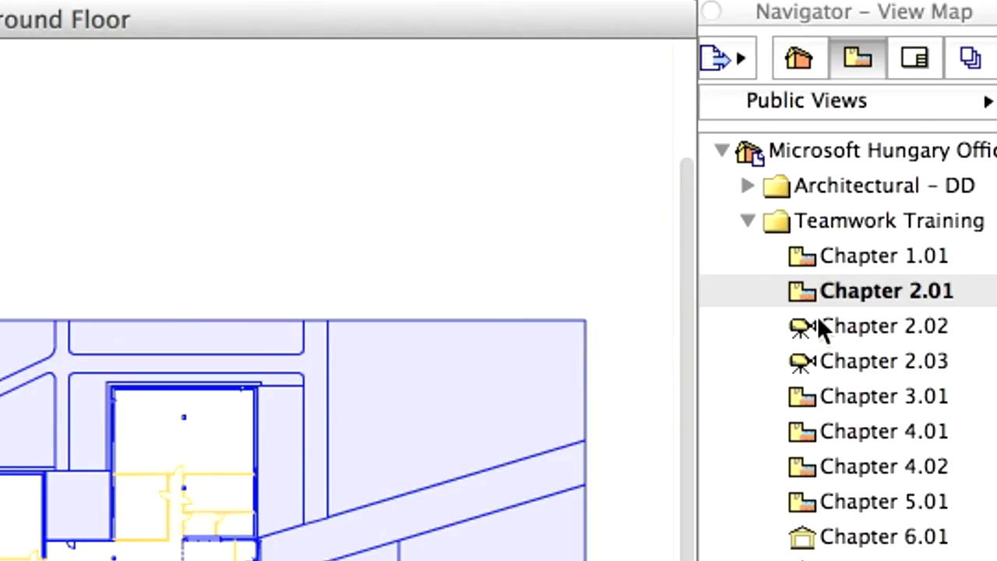
{"action": "left_click", "coordinate": [829, 327]}
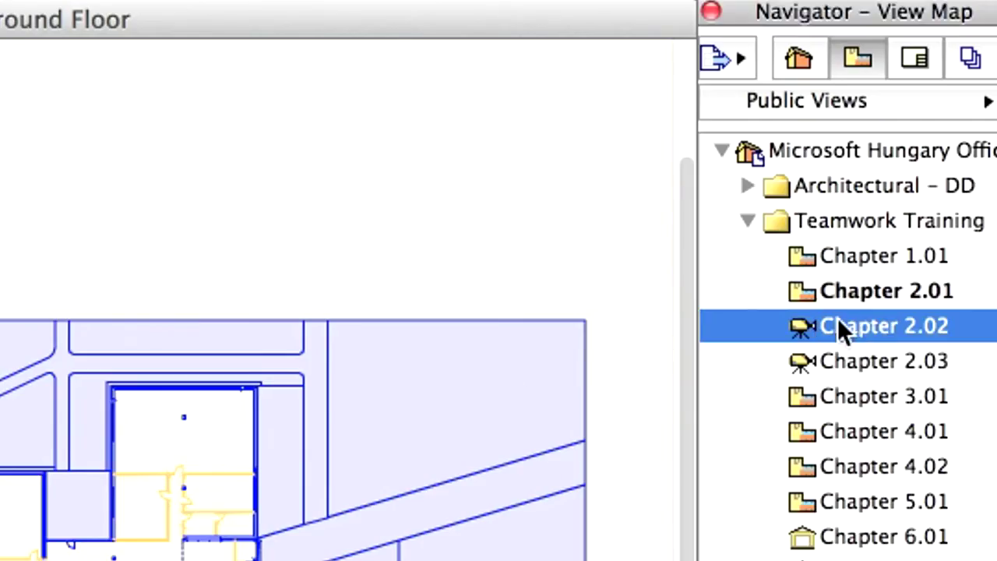
{"action": "left_click", "coordinate": [855, 362]}
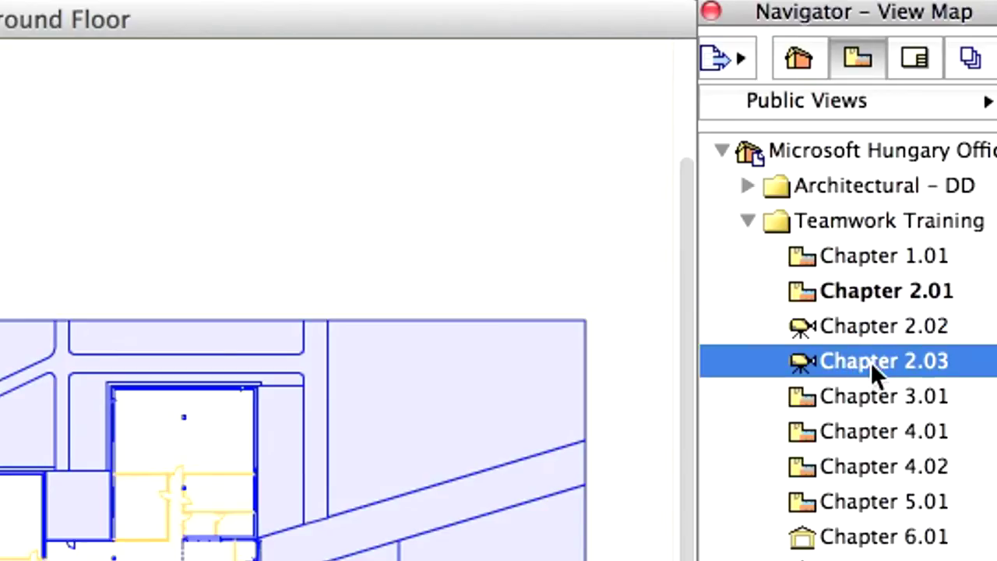
{"action": "double_click", "coordinate": [872, 362]}
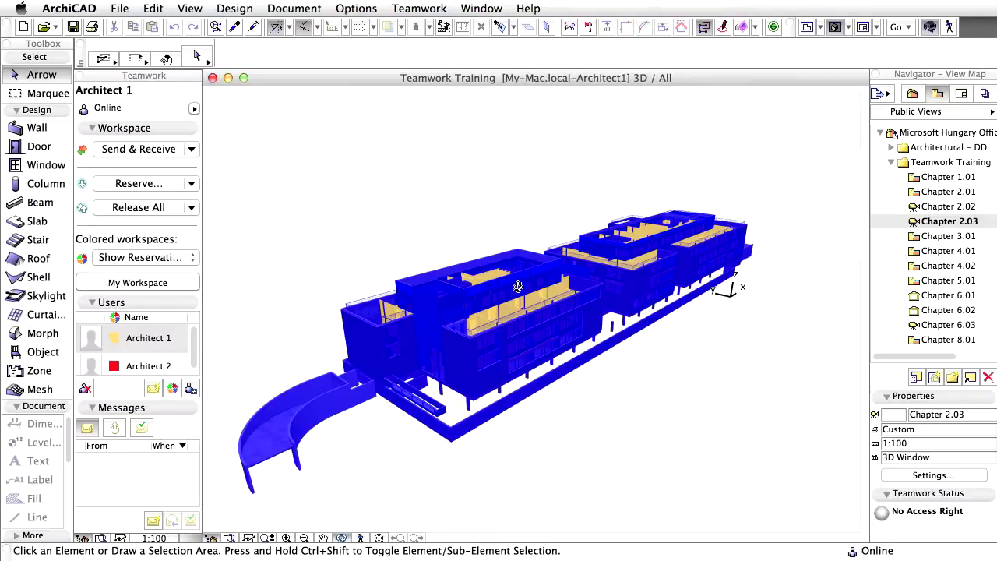
{"action": "left_click_drag", "start_coordinate": [511, 305], "coordinate": [683, 226]}
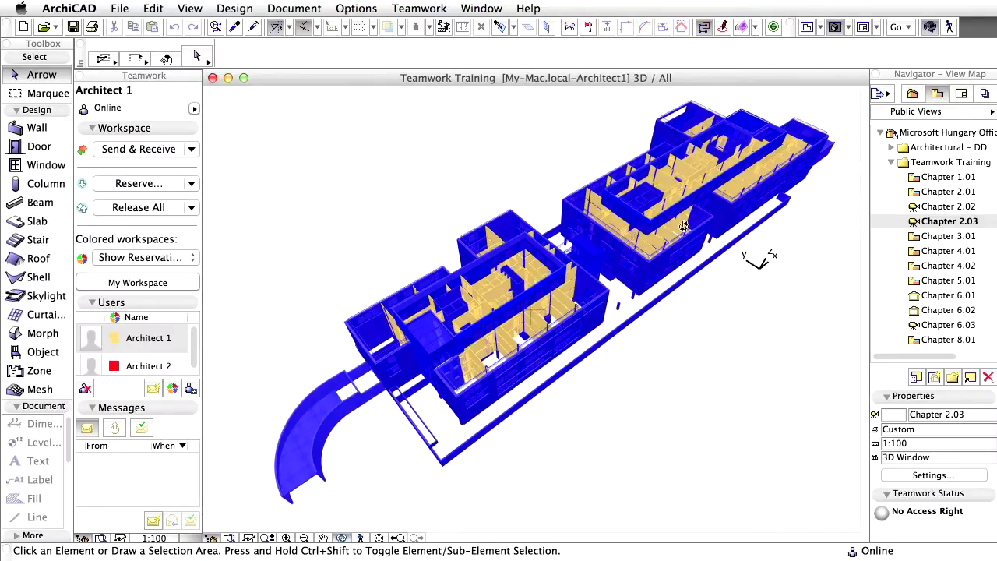
{"action": "scroll", "coordinate": [683, 226], "scroll_direction": "up", "scroll_amount": 3}
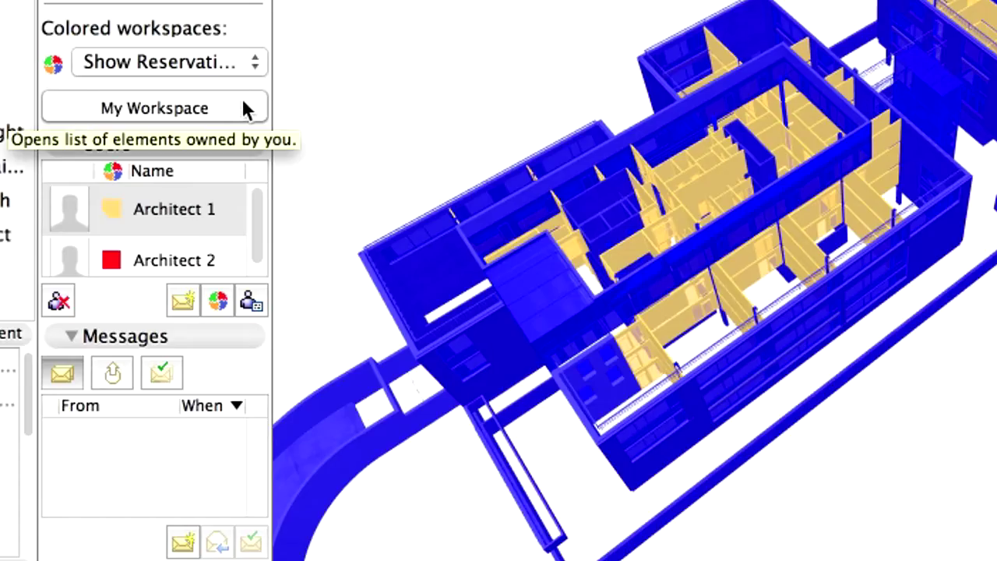
{"action": "left_click", "coordinate": [244, 109]}
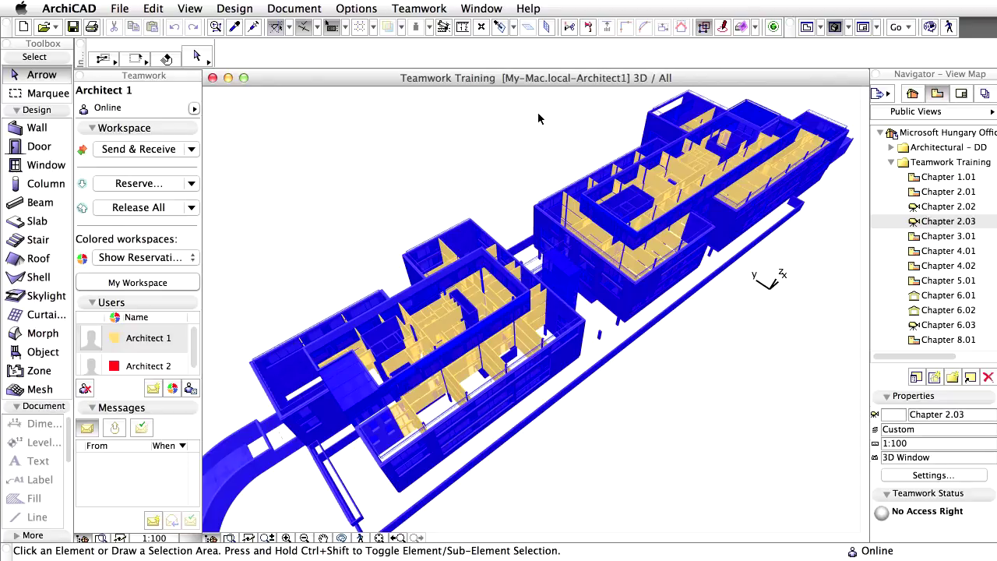
Return to the Ground Floor plan, zoom into the restrooms and pick up the stud partition wall's settings.
{"action": "left_click", "coordinate": [807, 27]}
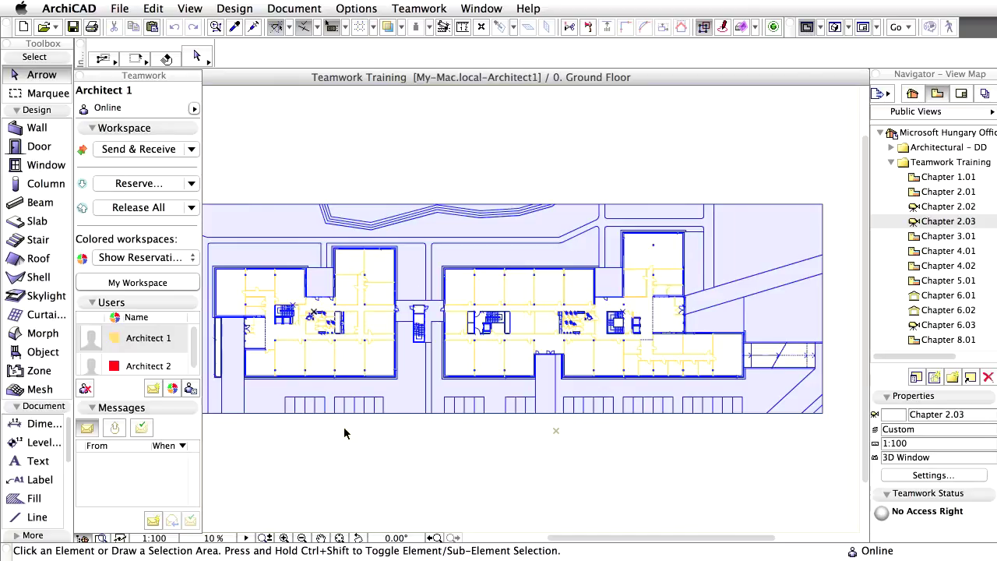
{"action": "scroll", "coordinate": [312, 313], "scroll_direction": "up", "scroll_amount": 5}
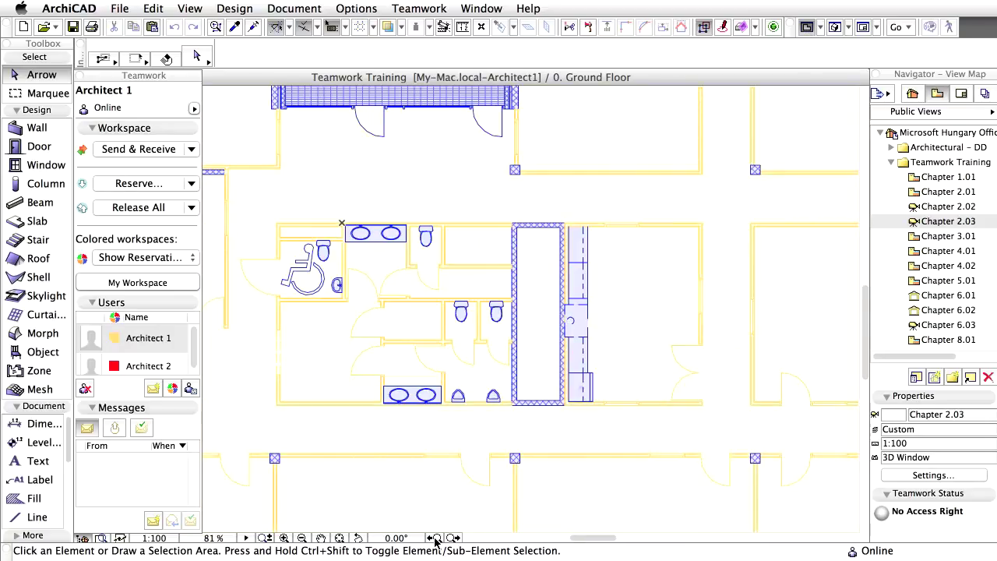
{"action": "scroll", "coordinate": [311, 340], "scroll_direction": "up", "scroll_amount": 3}
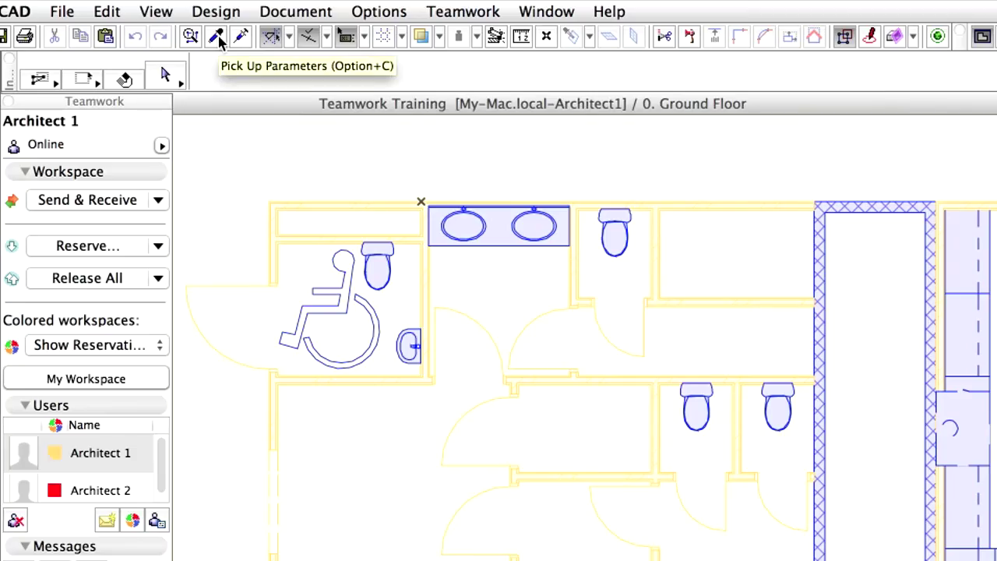
{"action": "left_click", "coordinate": [217, 37]}
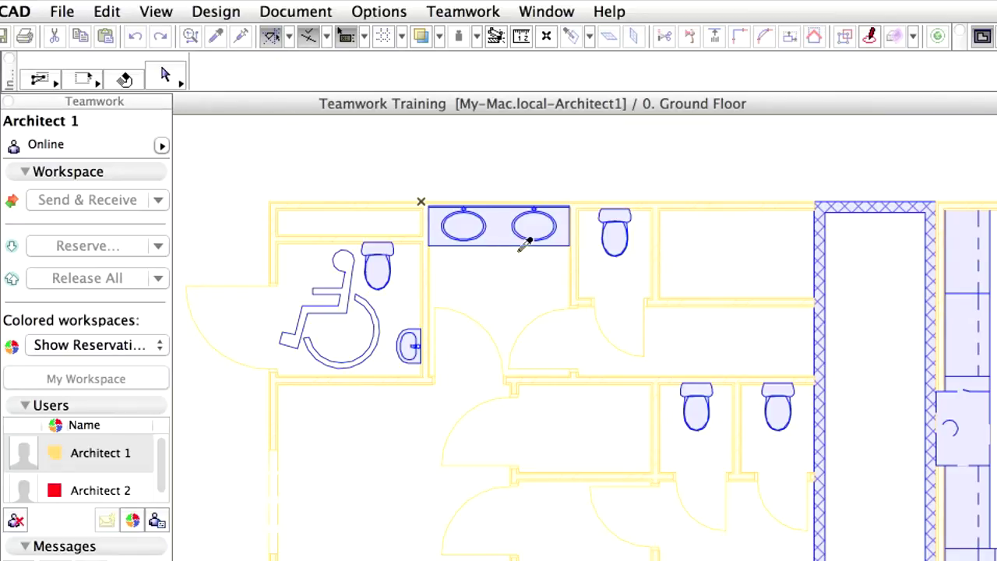
{"action": "mouse_move", "coordinate": [662, 271]}
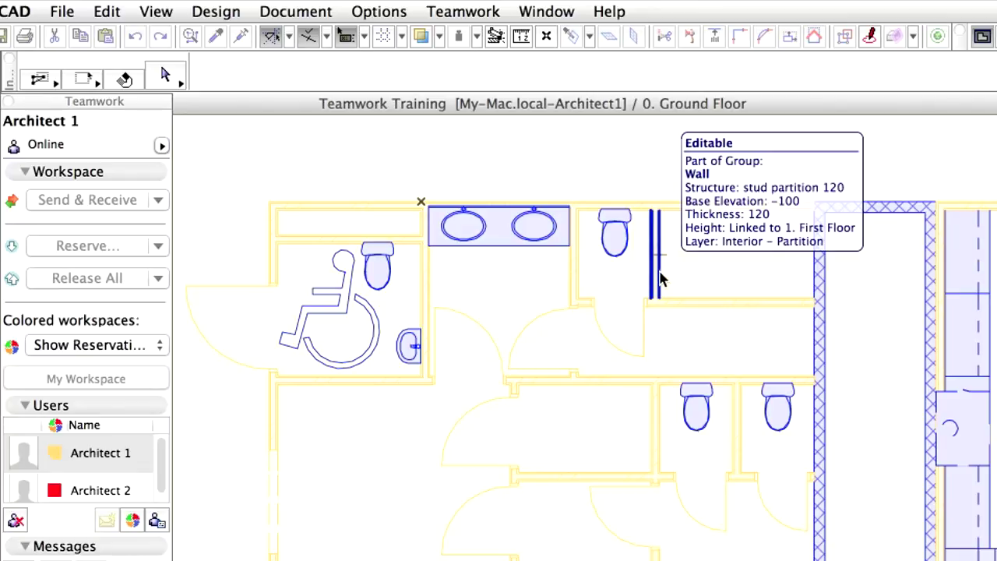
{"action": "left_click", "coordinate": [661, 272]}
{"action": "left_click", "coordinate": [659, 325]}
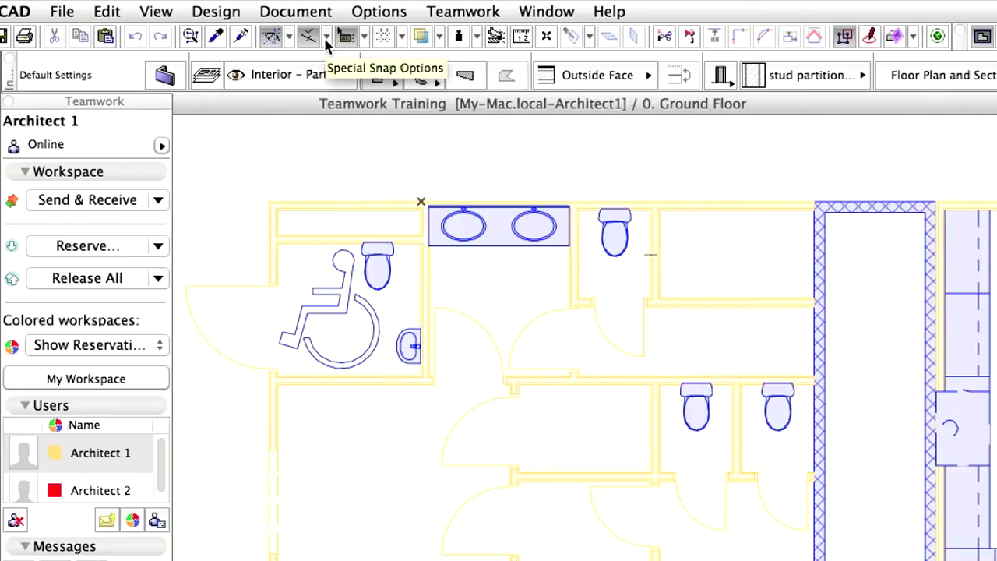
Set the wall tool to Straight geometry with a Center reference line.
{"action": "left_click", "coordinate": [326, 45]}
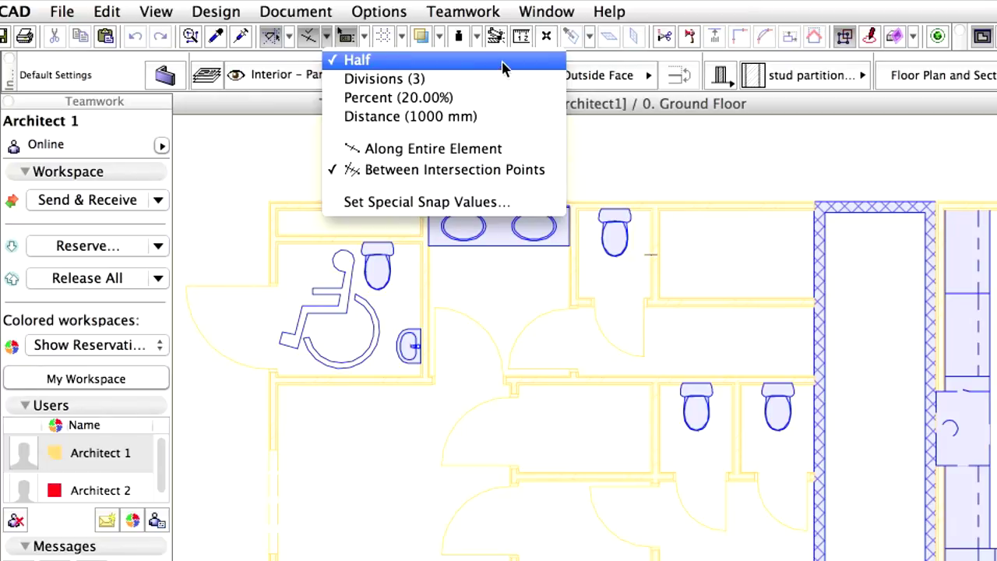
{"action": "left_click", "coordinate": [533, 170]}
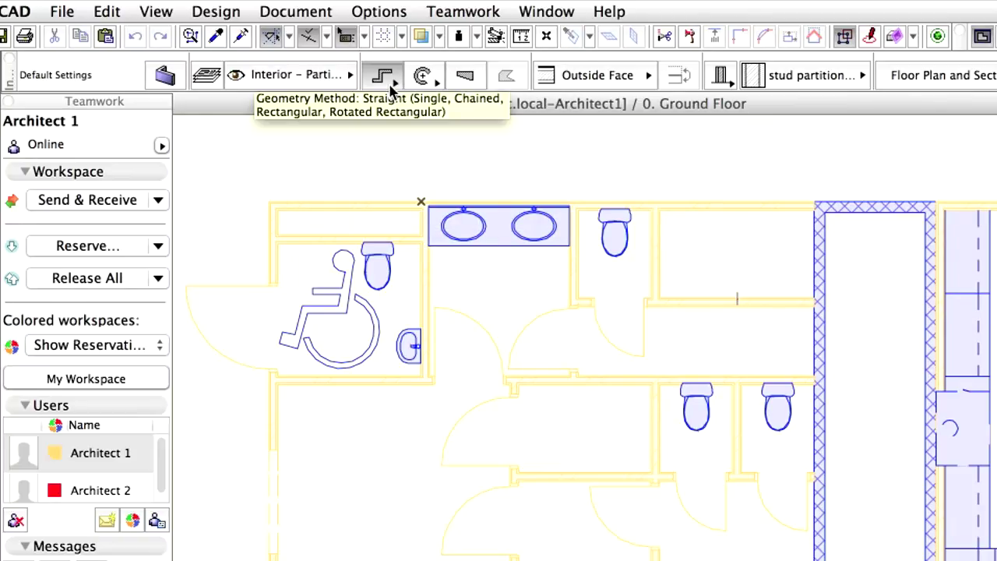
{"action": "left_click_drag", "start_coordinate": [391, 91], "coordinate": [405, 109]}
{"action": "left_click", "coordinate": [593, 78]}
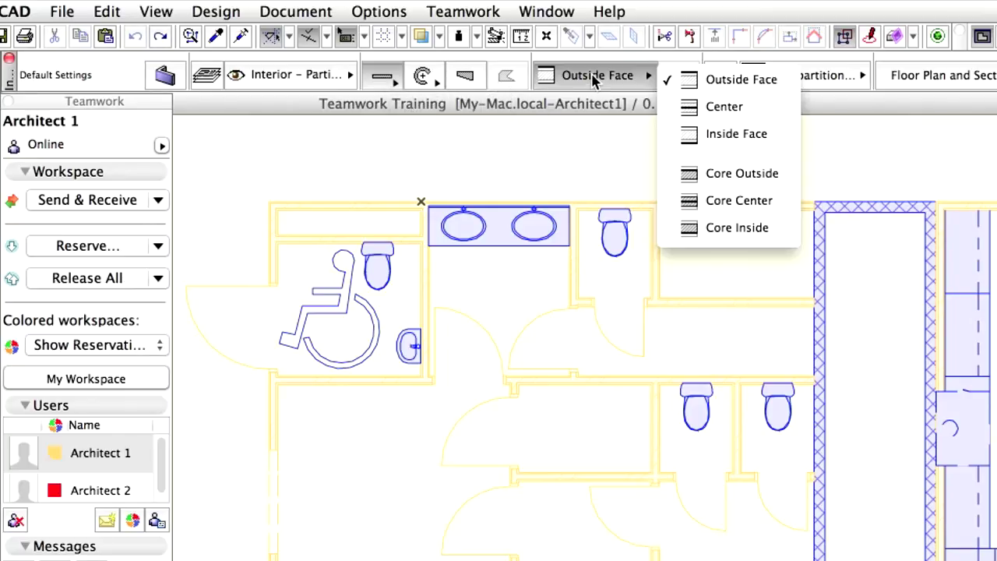
{"action": "left_click", "coordinate": [769, 113]}
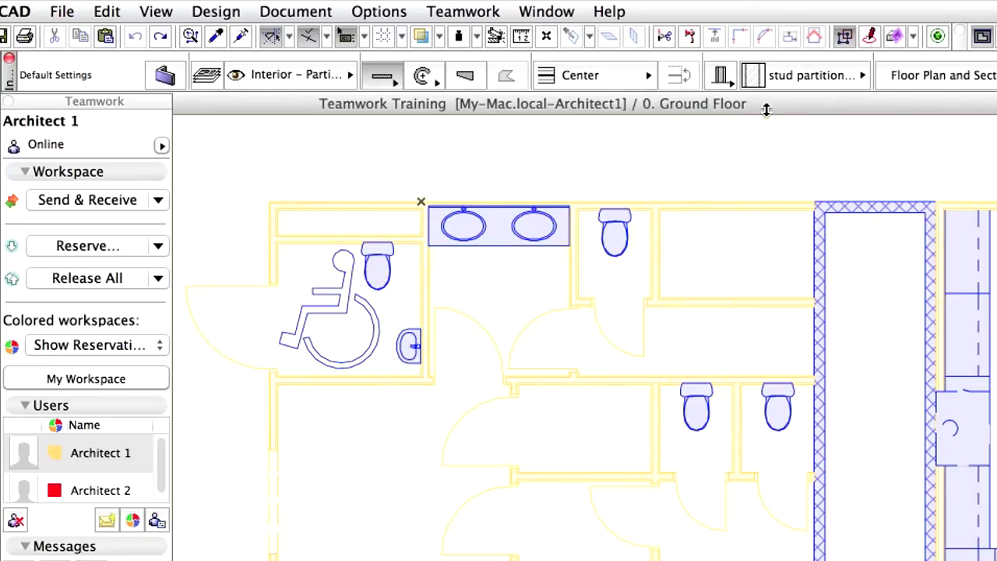
Draw the stud partition 120 wall from the top wall down to the stall front wall.
{"action": "left_click", "coordinate": [737, 210]}
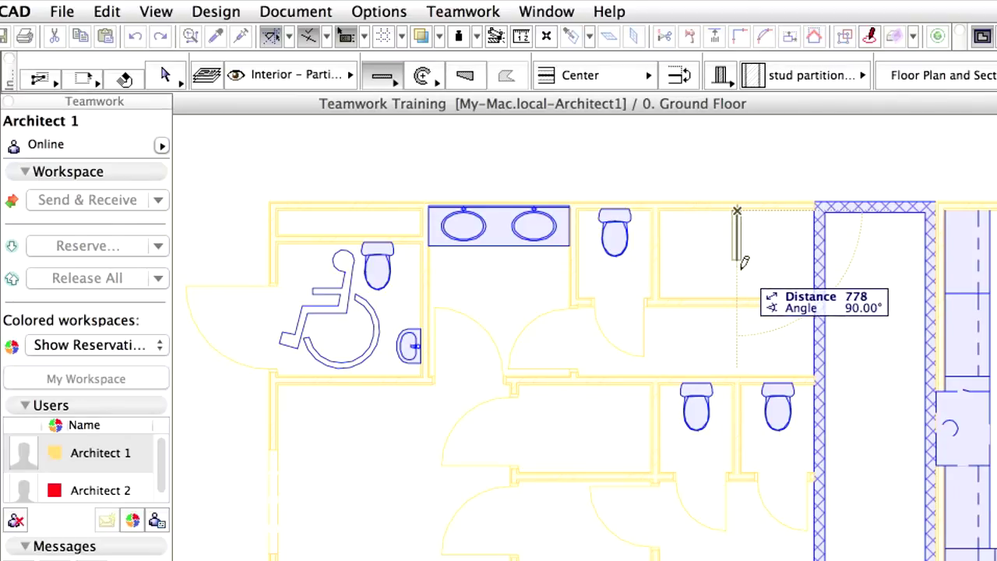
{"action": "left_click", "coordinate": [741, 293]}
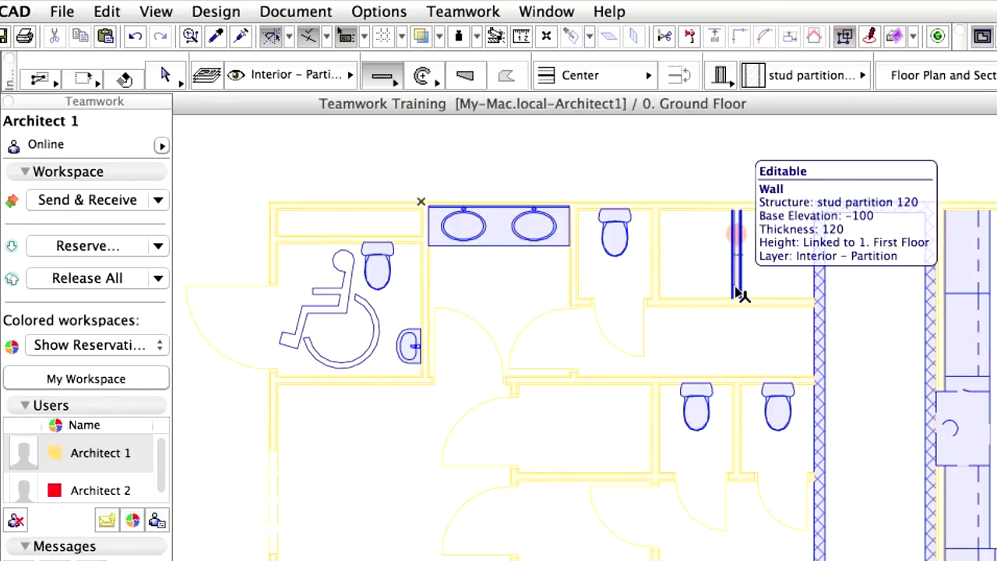
{"action": "key", "text": "super+z"}
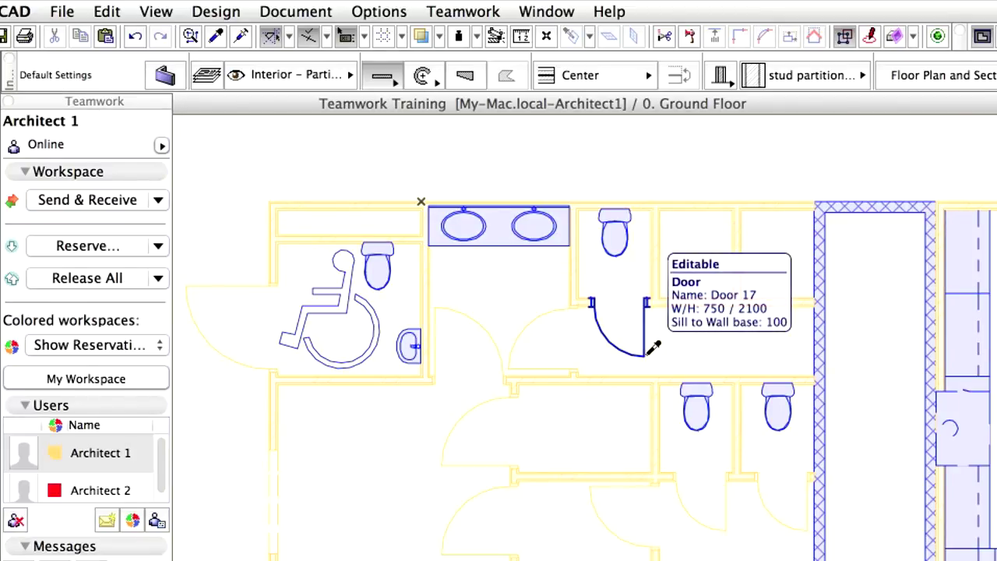
Pick up the existing stall door's Door 17 (750 × 2100) settings and change its anchor point.
{"action": "left_click", "coordinate": [653, 348], "text": "alt"}
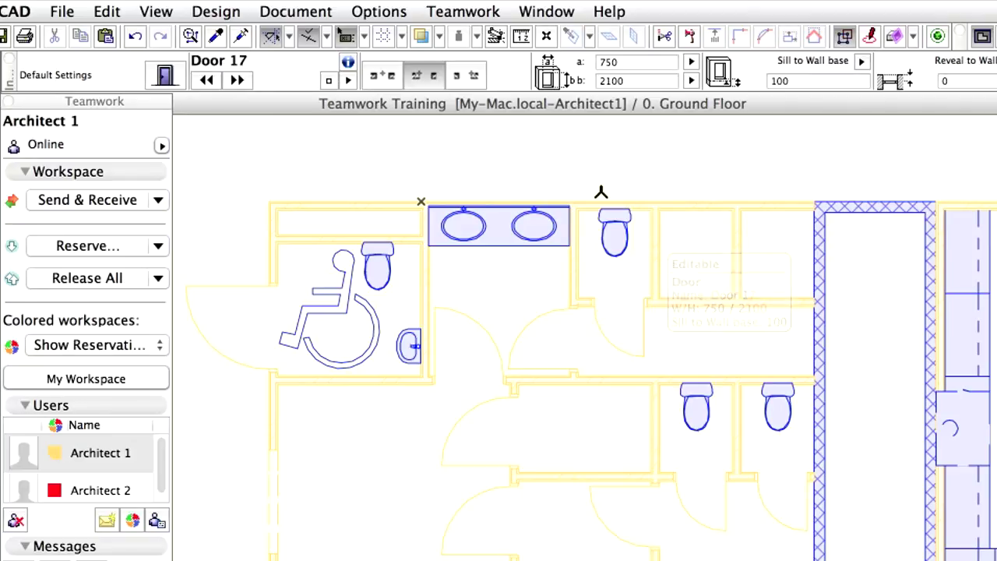
{"action": "left_click", "coordinate": [387, 78]}
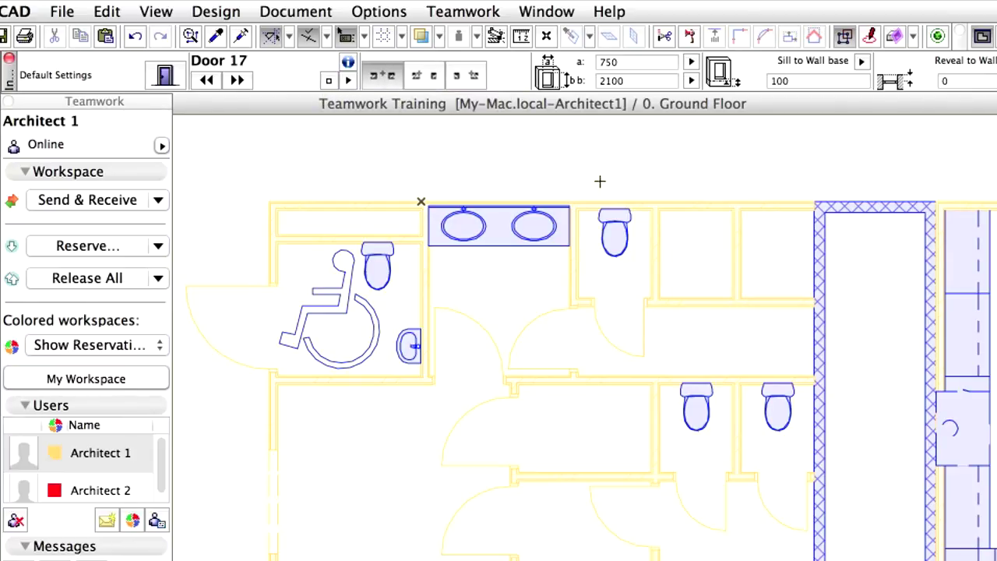
{"action": "scroll", "coordinate": [775, 251], "scroll_direction": "up", "scroll_amount": 2}
{"action": "scroll", "coordinate": [775, 251], "scroll_direction": "up", "scroll_amount": 2}
{"action": "middle_click_drag", "start_coordinate": [775, 249], "coordinate": [751, 274]}
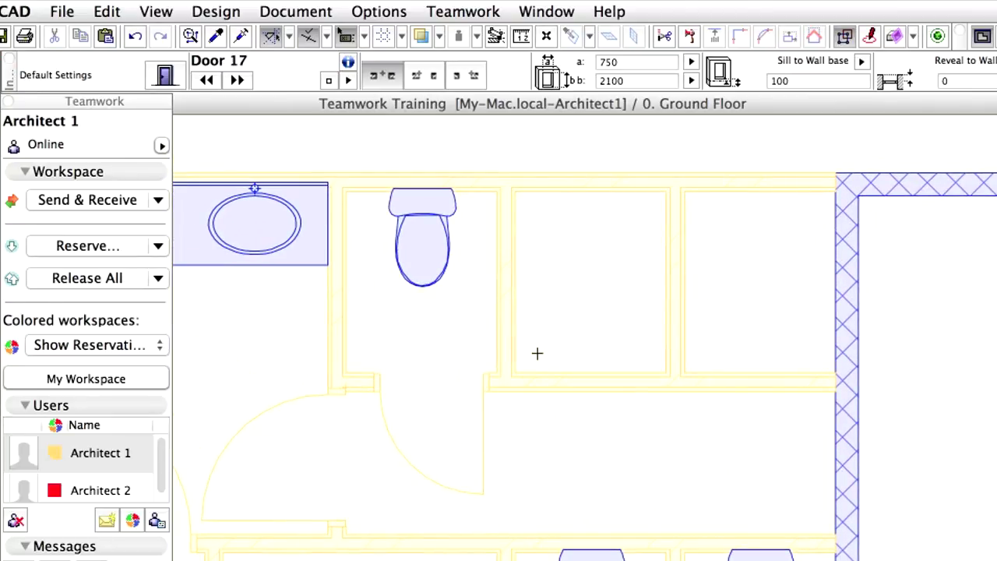
Place a Door 17 in the middle and right stall front walls, setting each opening direction.
{"action": "left_click", "coordinate": [591, 371]}
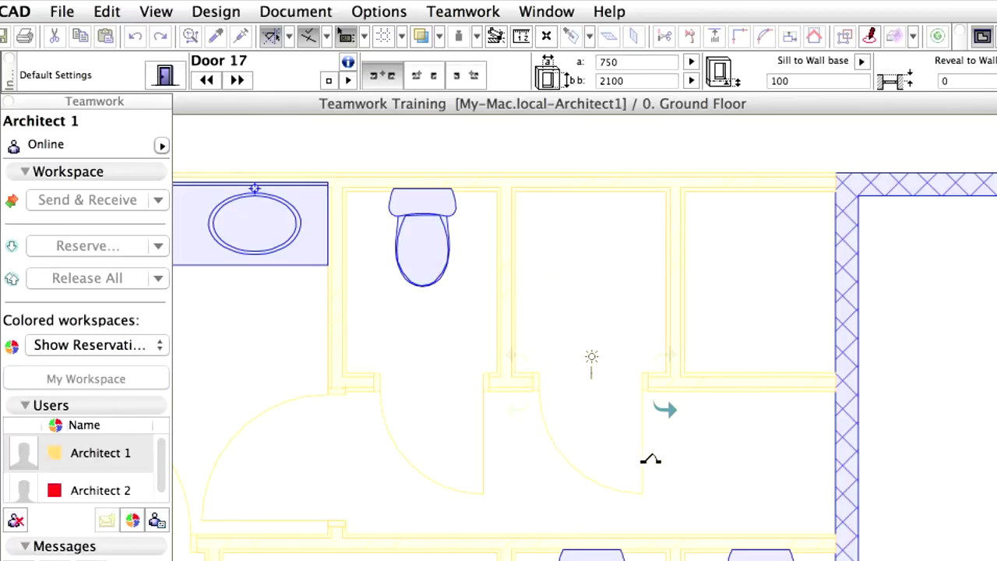
{"action": "left_click", "coordinate": [665, 409]}
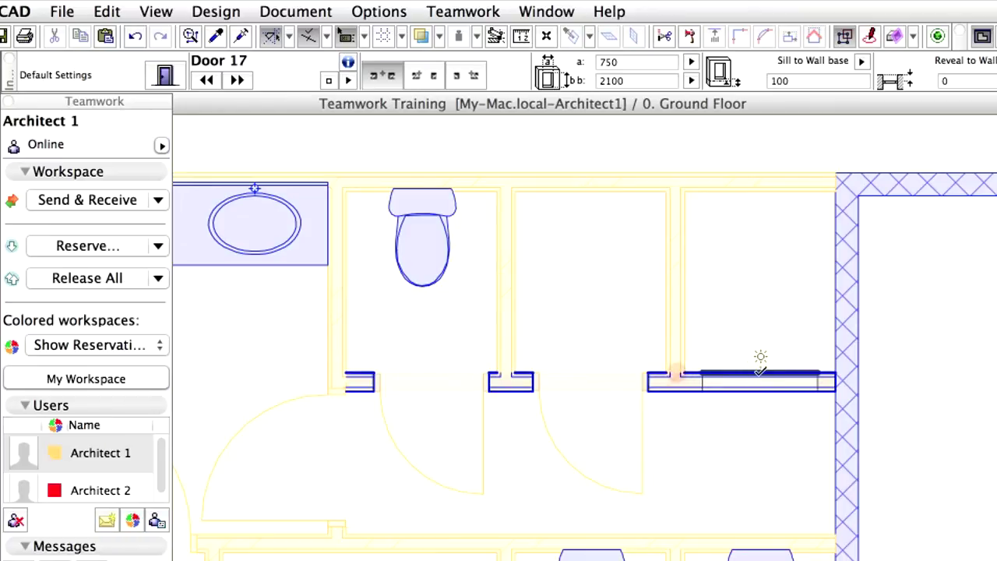
{"action": "left_click", "coordinate": [762, 369]}
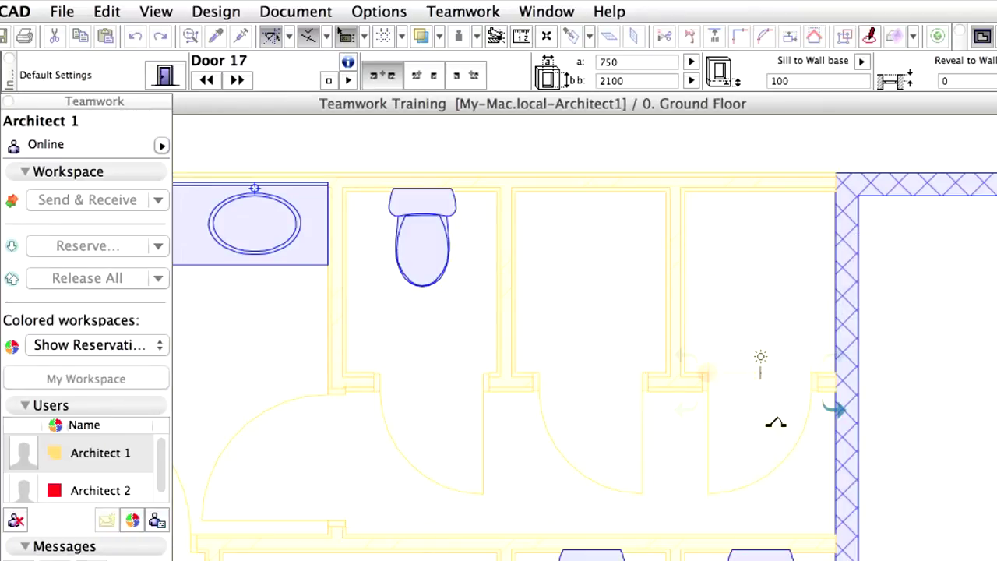
{"action": "left_click", "coordinate": [817, 473]}
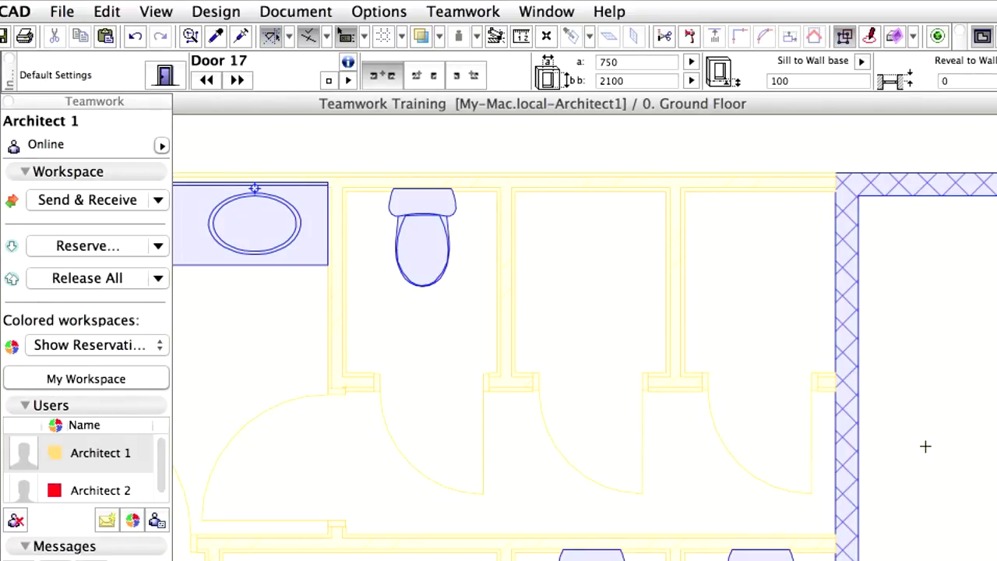
Copy the existing WC 17 toilet and place one against the top wall of the middle and right stalls.
{"action": "left_click", "coordinate": [431, 193], "text": "alt"}
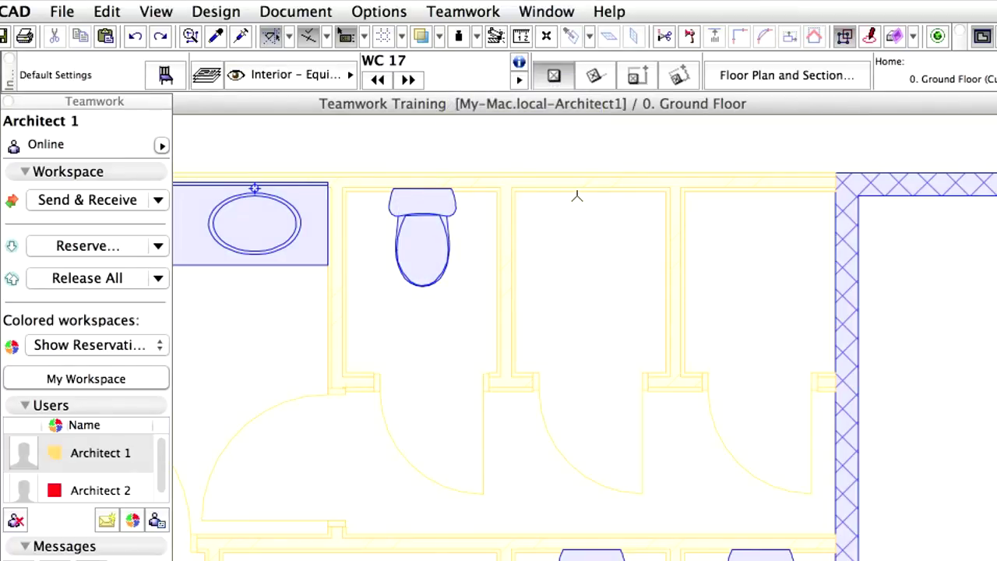
{"action": "left_click", "coordinate": [593, 190]}
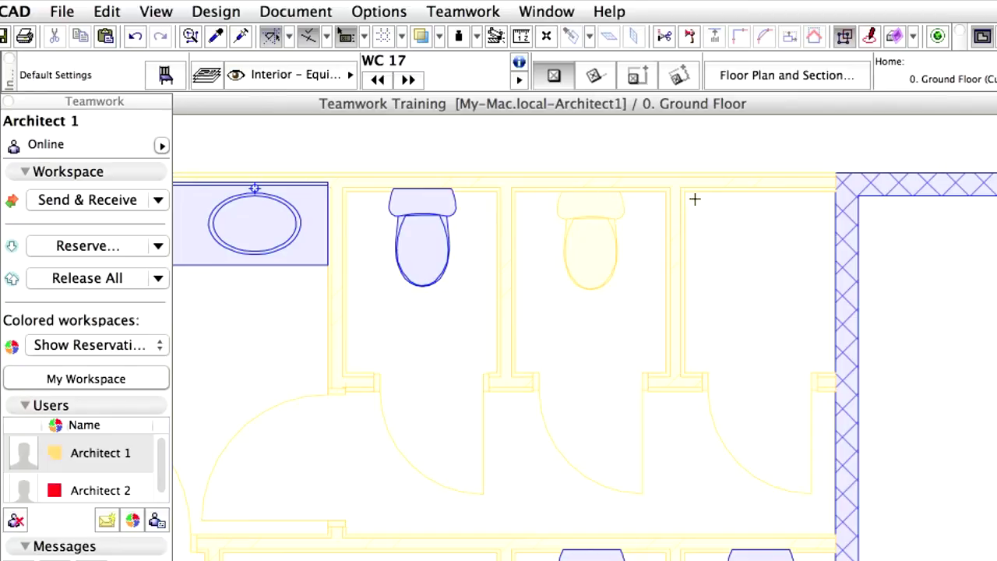
{"action": "left_click", "coordinate": [761, 190]}
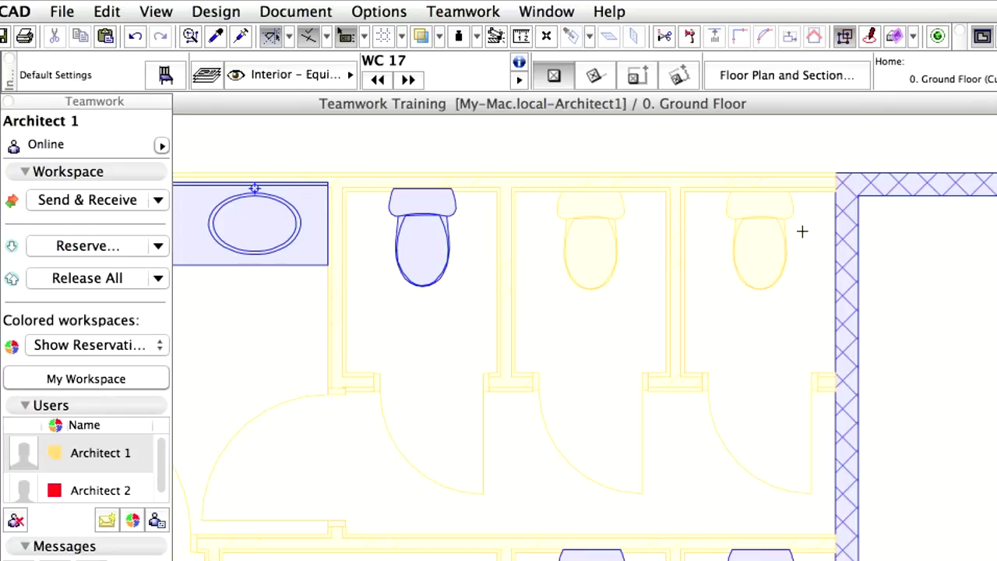
Save the Teamwork project from the File menu.
{"action": "left_click", "coordinate": [73, 10]}
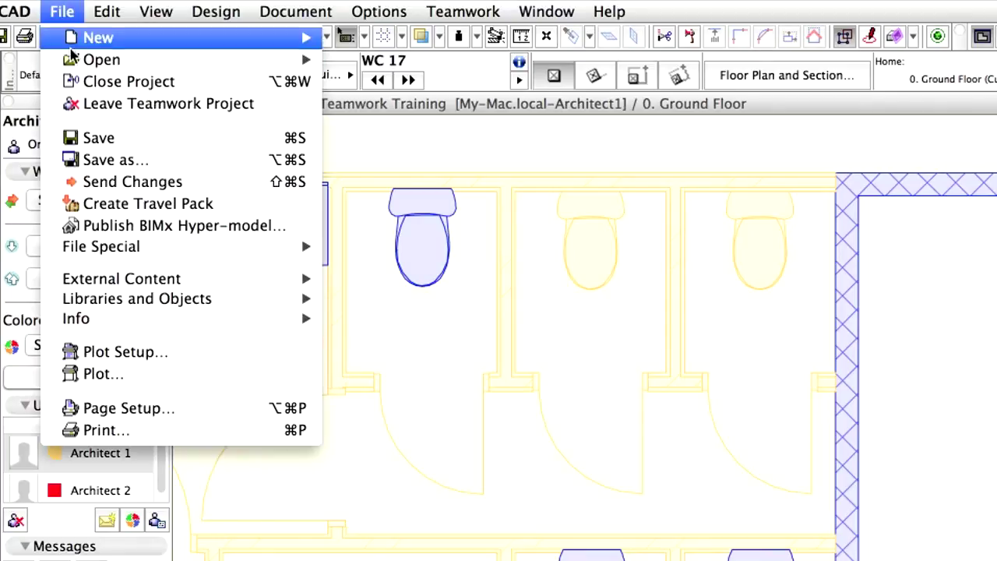
{"action": "left_click", "coordinate": [153, 145]}
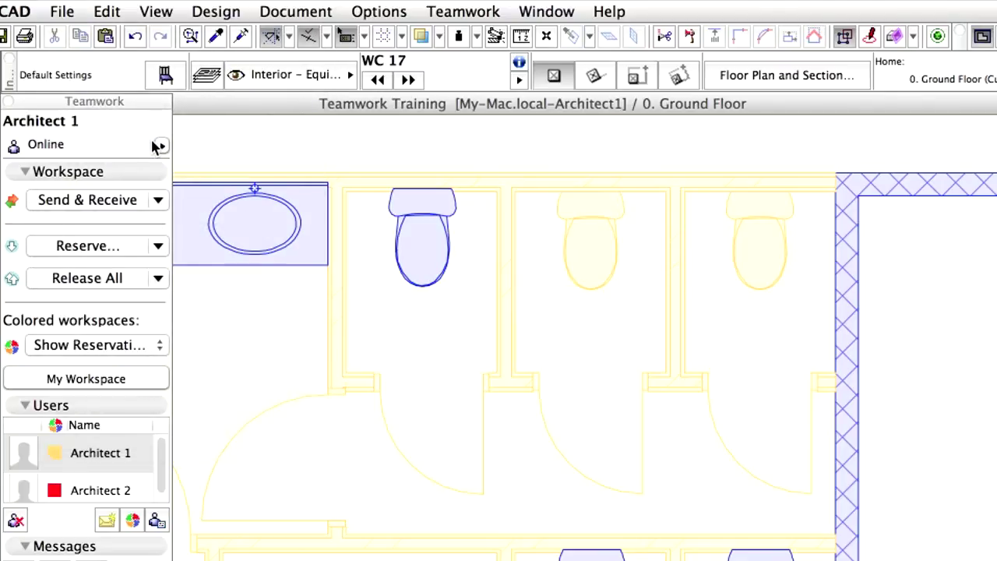